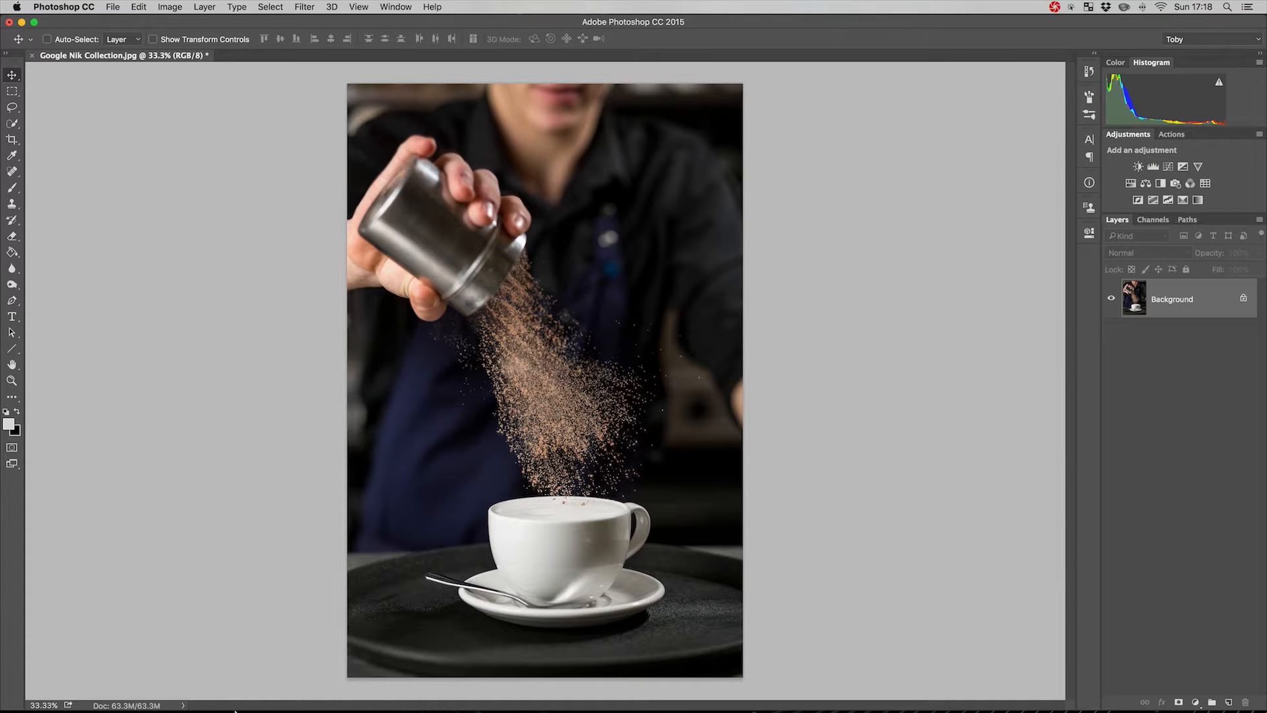
Step: Switch to Chrome to review the plug-ins on the Google Nik Collection page, and return to Photoshop
{"action": "left_click", "coordinate": [85, 687]}
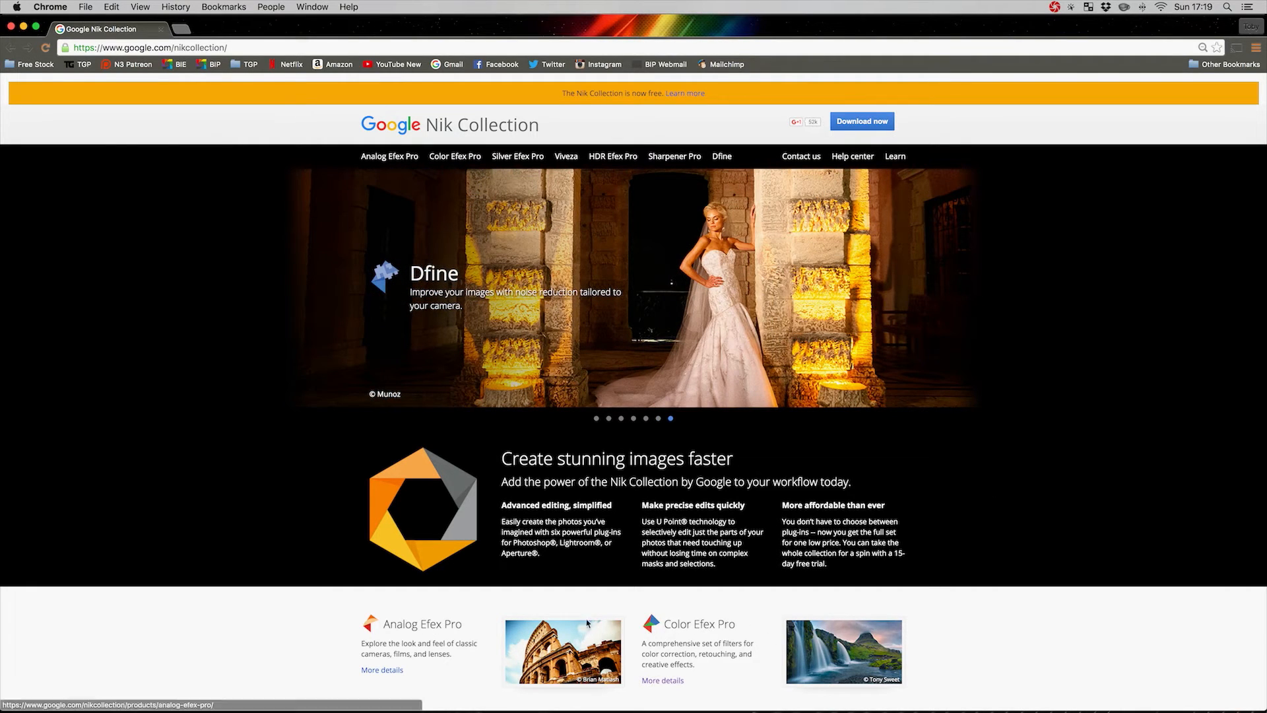
{"action": "scroll", "coordinate": [587, 622], "scroll_direction": "down", "scroll_amount": 6}
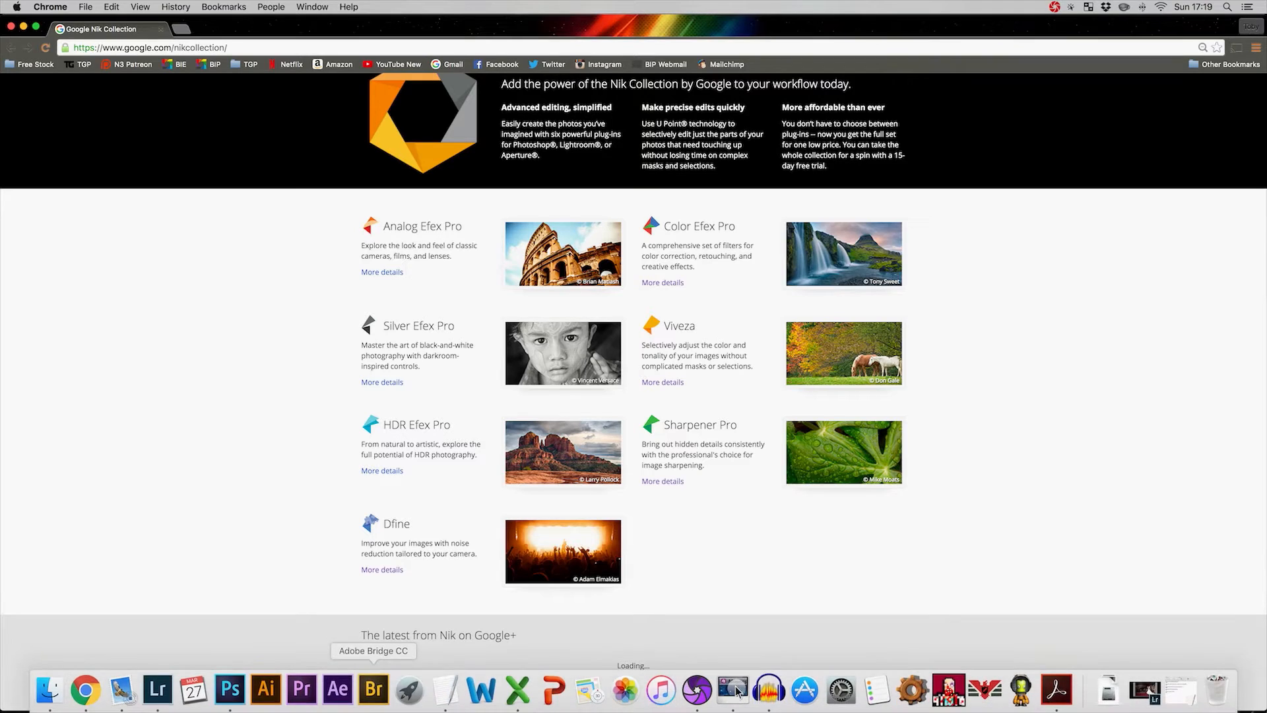
{"action": "left_click", "coordinate": [264, 696]}
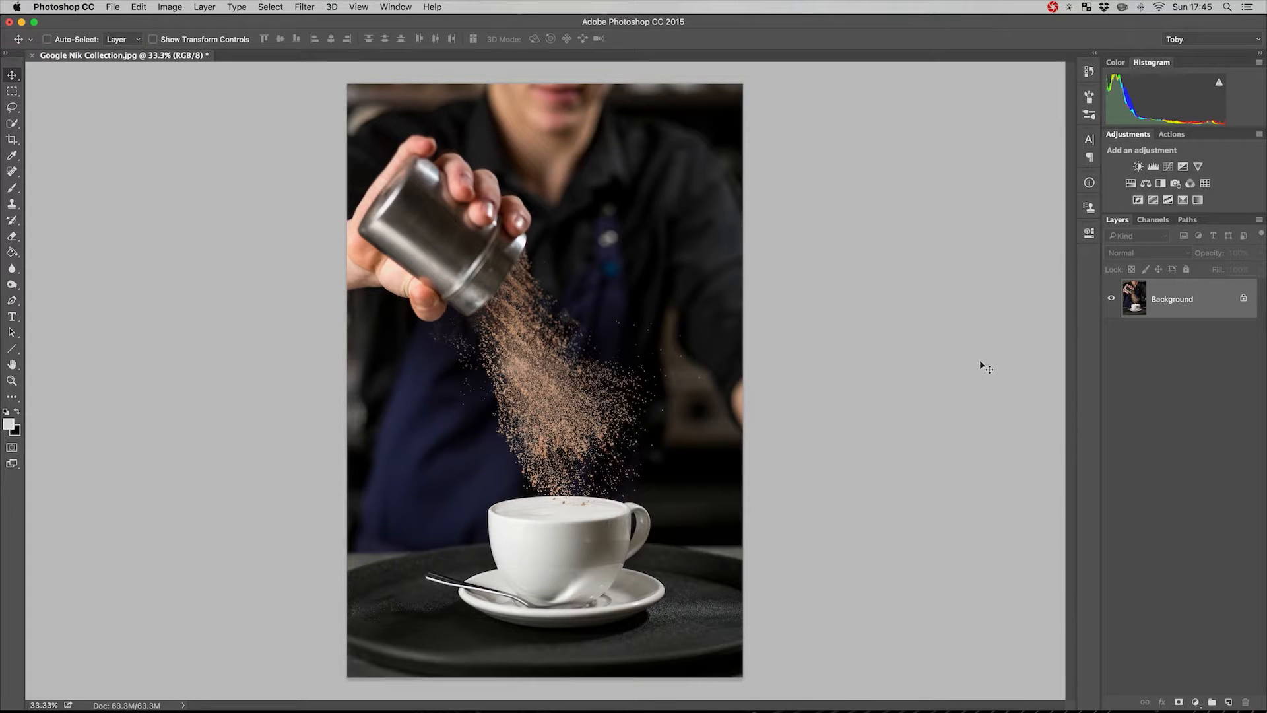
Step: Open the coffee photo in the Nik Collection filter Analog Efex Pro 2
{"action": "left_click", "coordinate": [304, 8]}
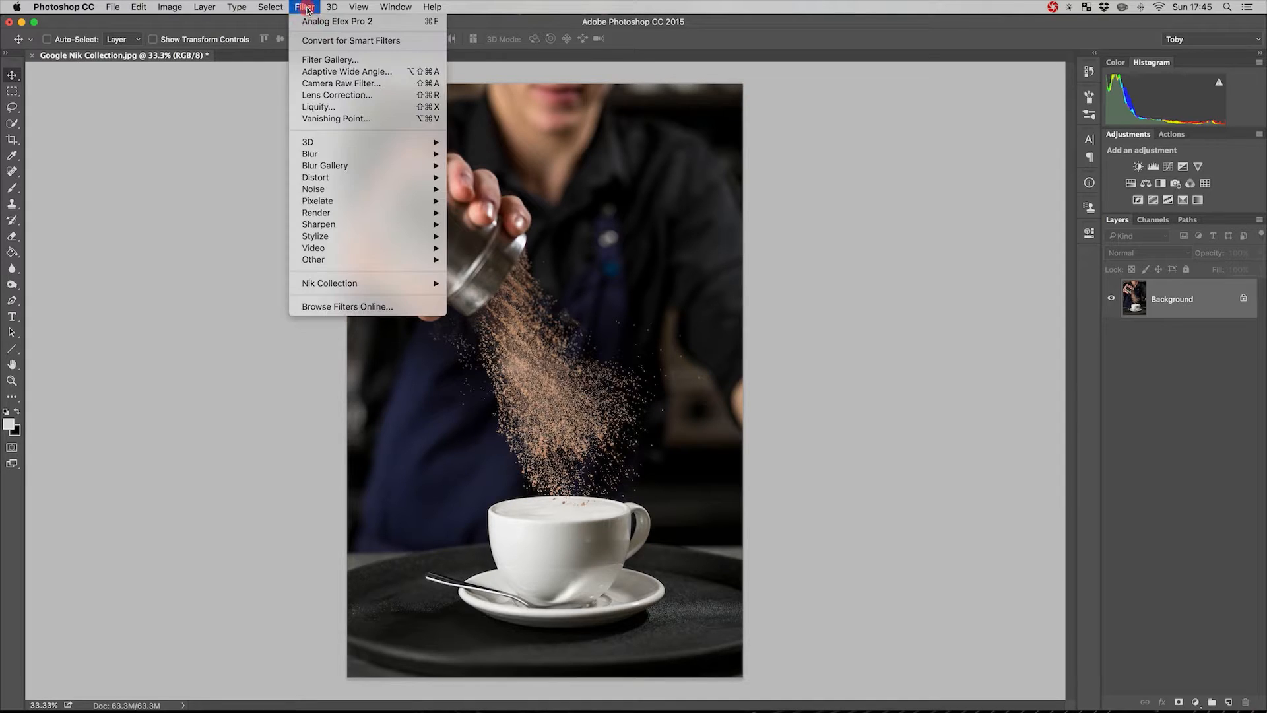
{"action": "mouse_move", "coordinate": [400, 283]}
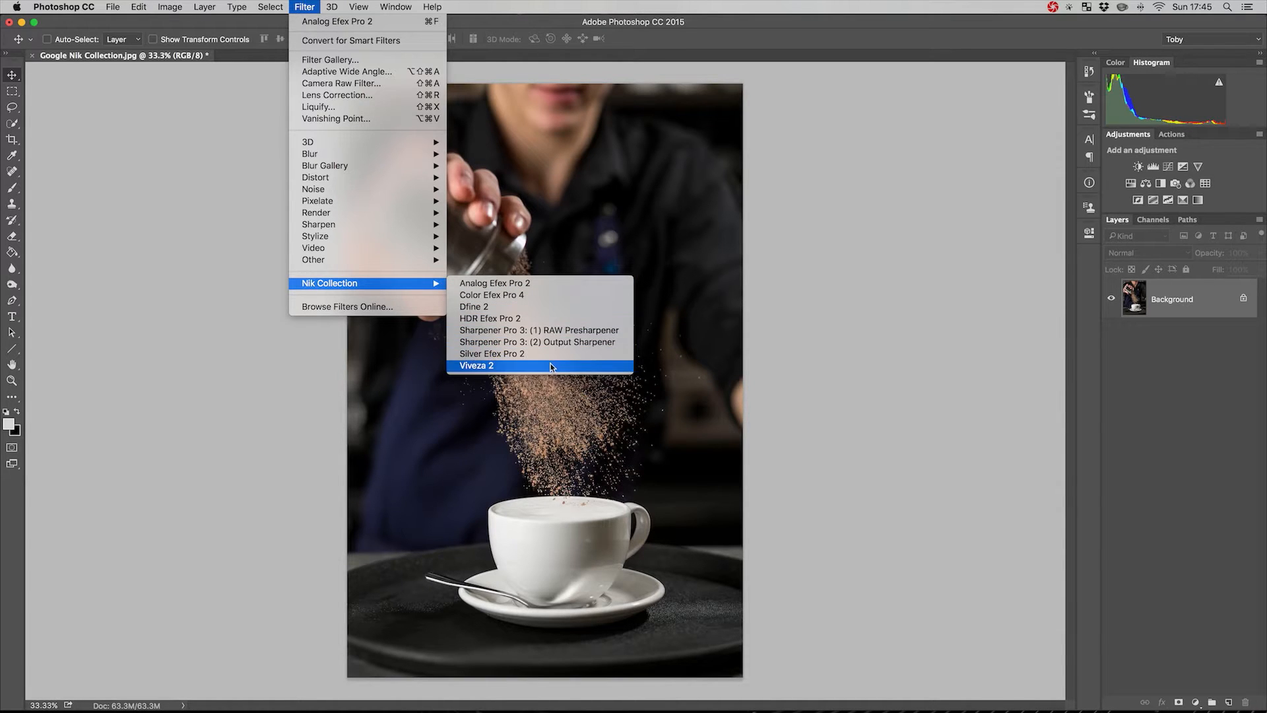
{"action": "left_click", "coordinate": [546, 283]}
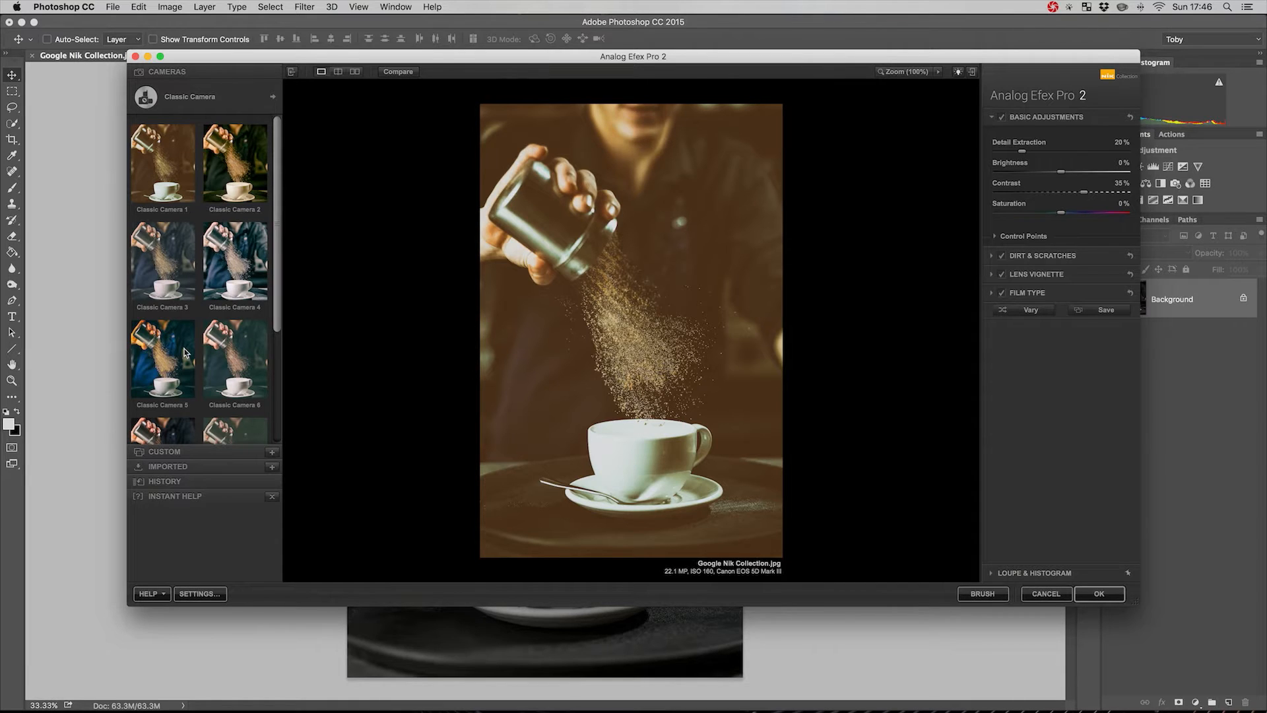
Step: Apply the Classic Camera 7 preset and turn off its Dirt & Scratches effect
{"action": "left_click_drag", "start_coordinate": [276, 324], "coordinate": [276, 374]}
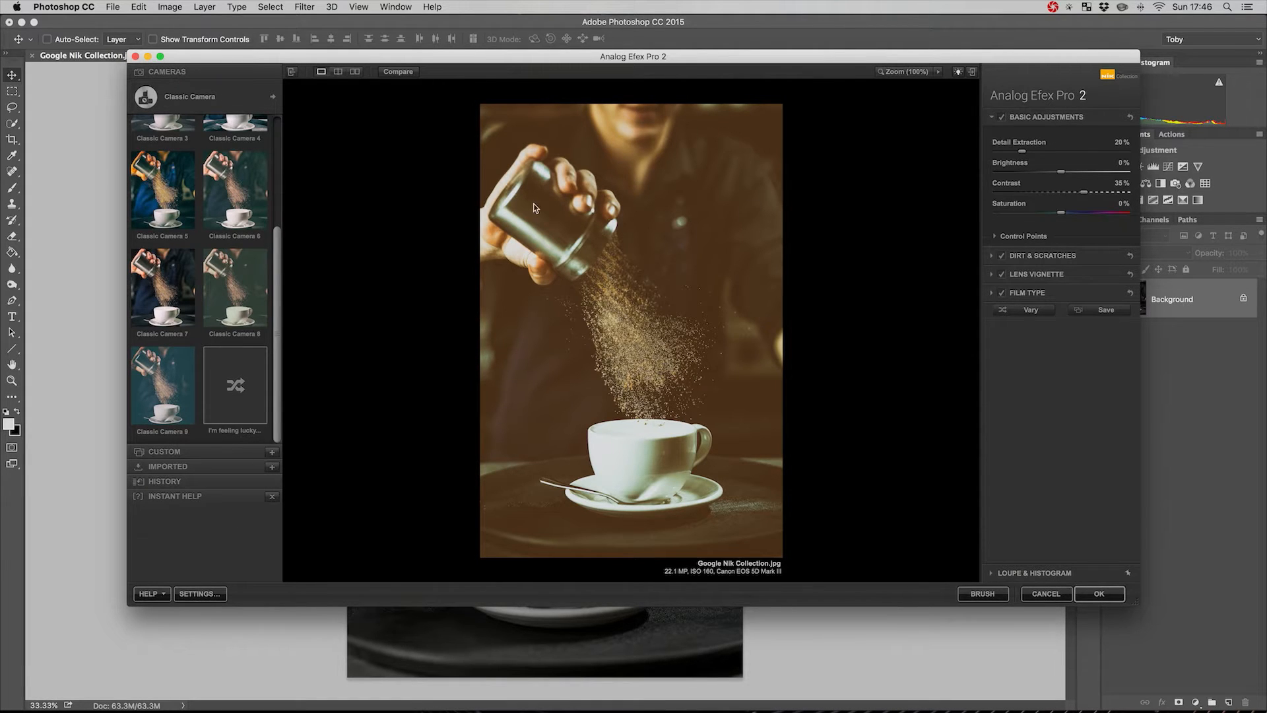
{"action": "left_click", "coordinate": [168, 285]}
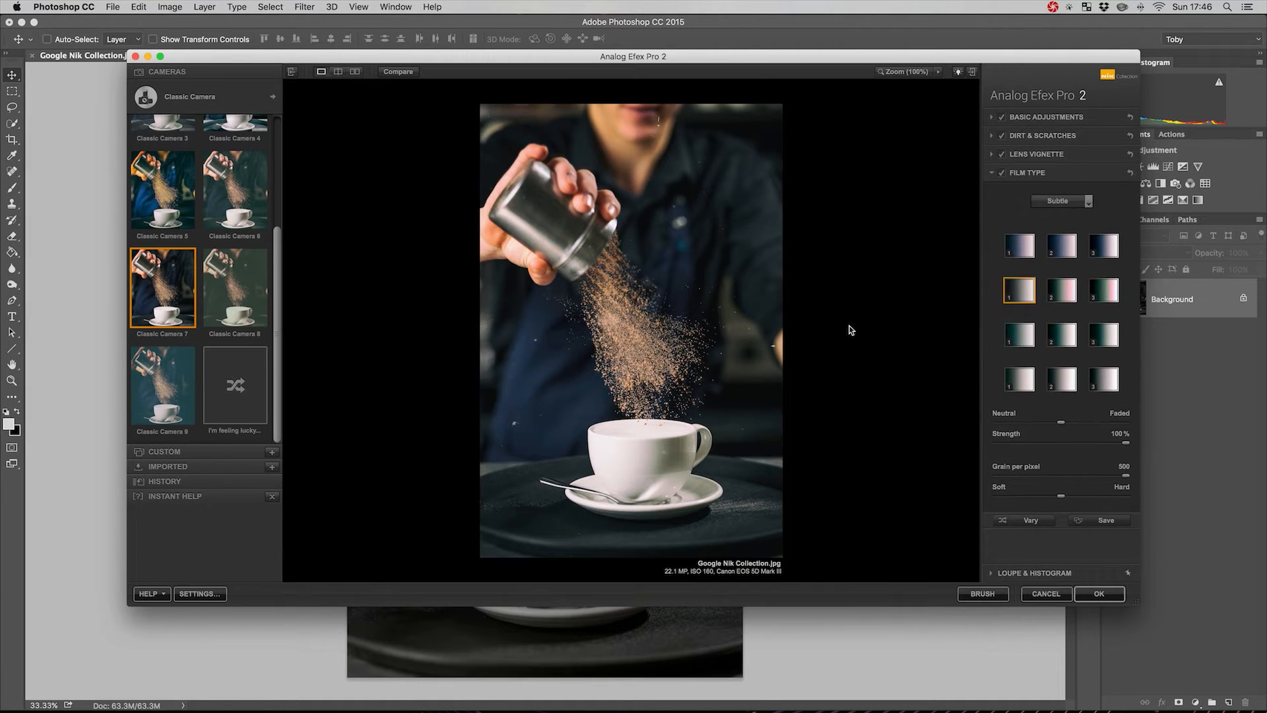
{"action": "left_click", "coordinate": [1039, 135]}
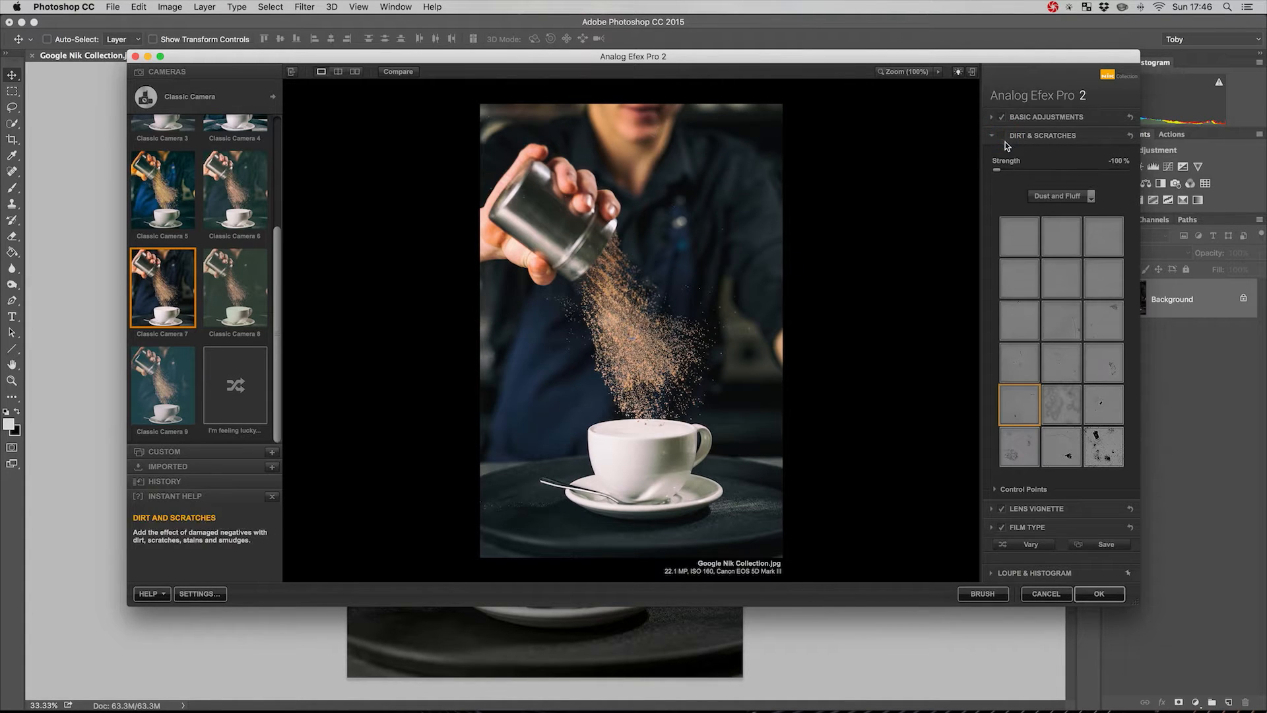
{"action": "left_click", "coordinate": [1040, 135]}
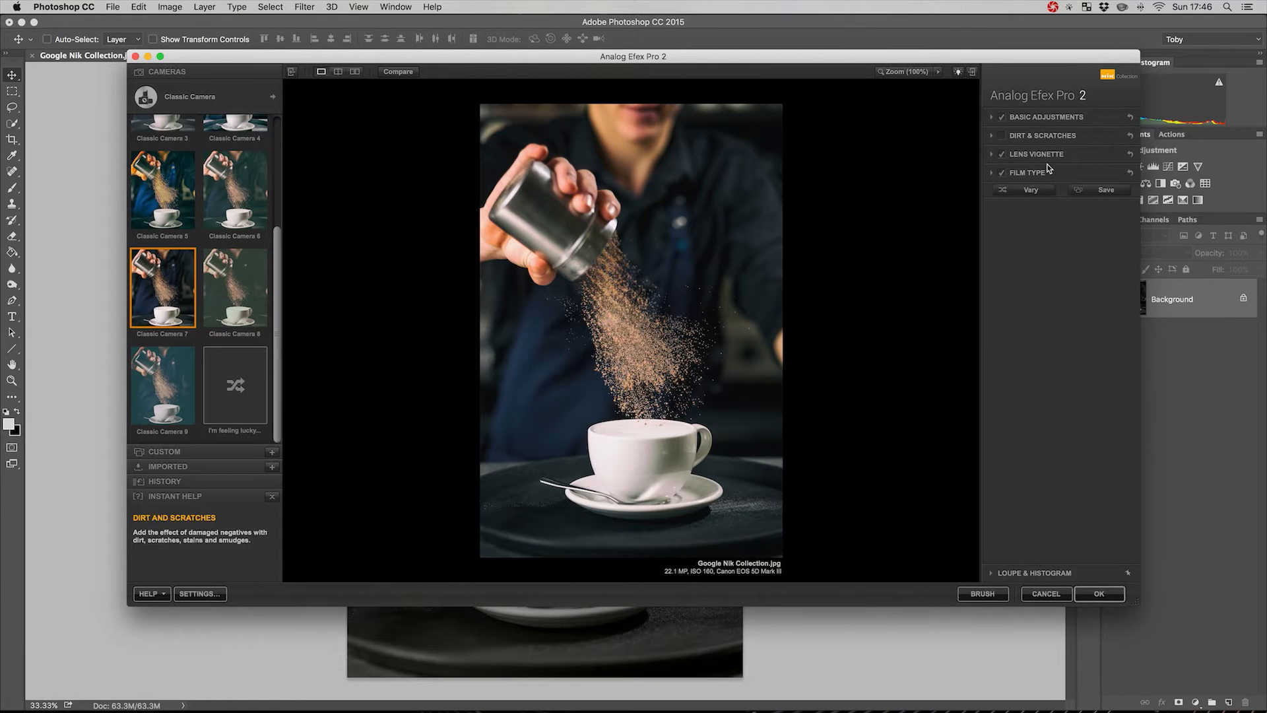
Step: Change the film type to Warm and choose the second film swatch in the first row
{"action": "left_click", "coordinate": [1028, 172]}
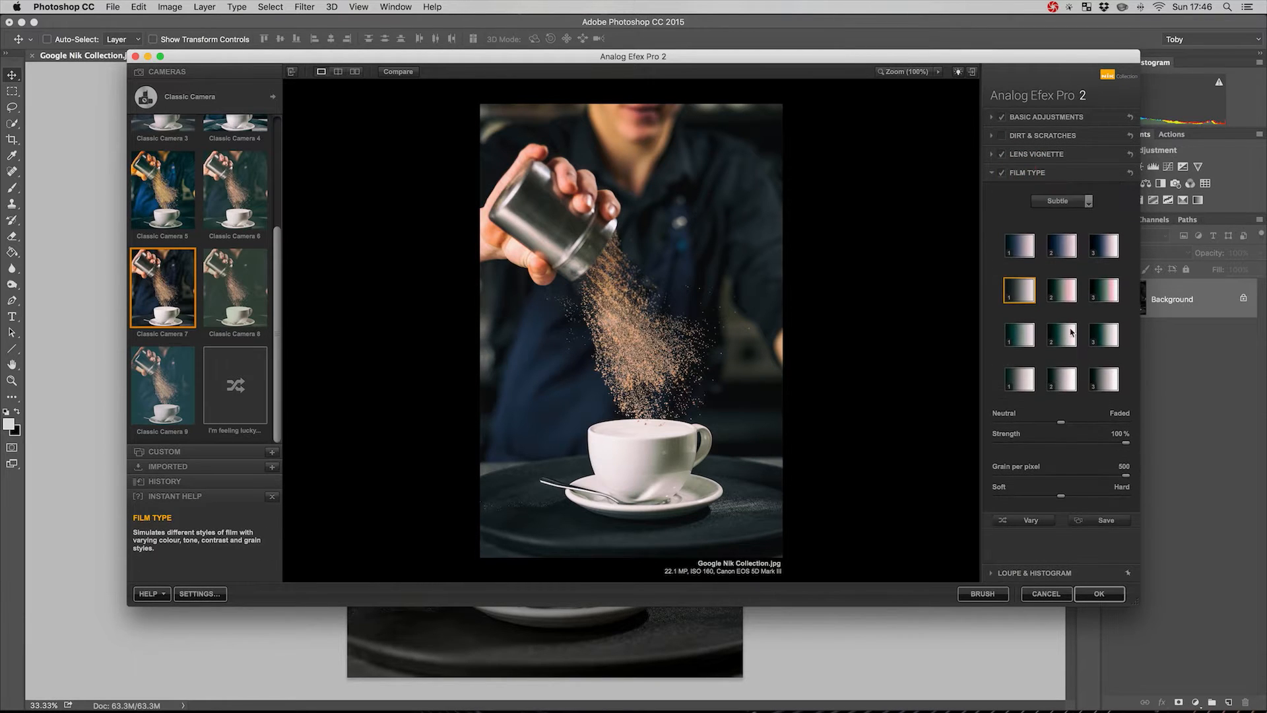
{"action": "left_click", "coordinate": [1061, 200]}
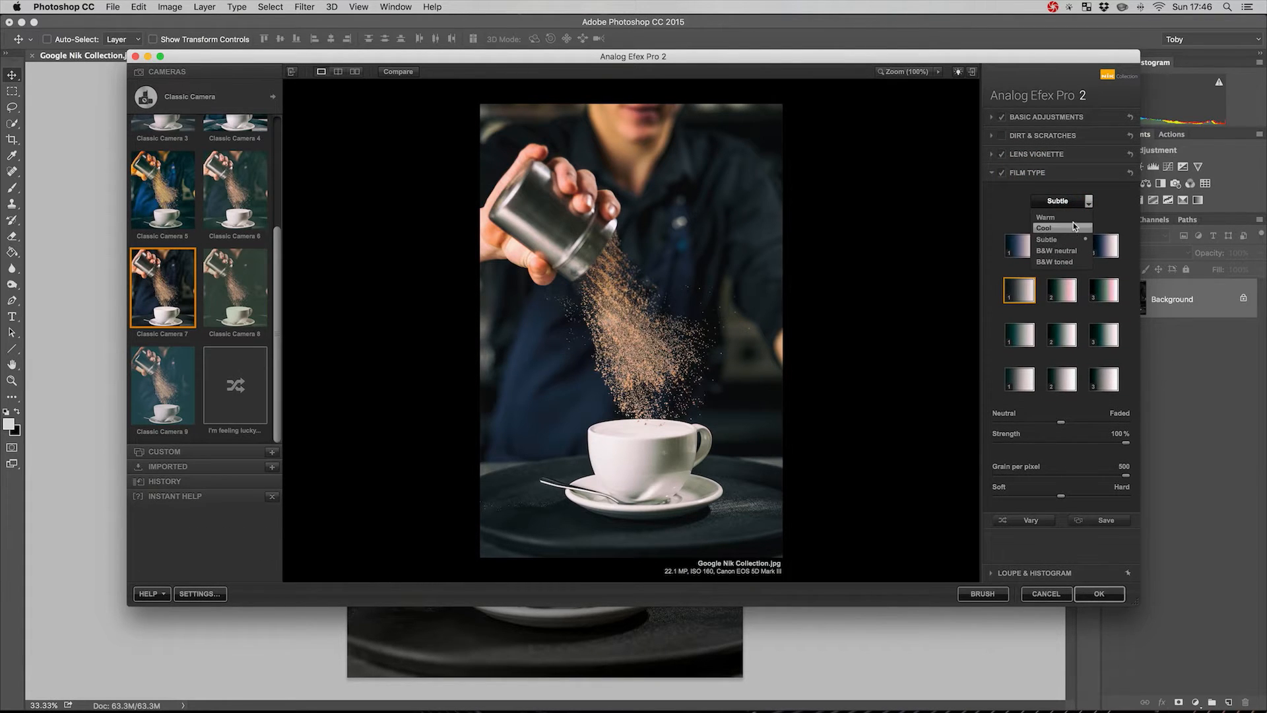
{"action": "left_click", "coordinate": [1073, 220]}
{"action": "left_click", "coordinate": [1100, 298]}
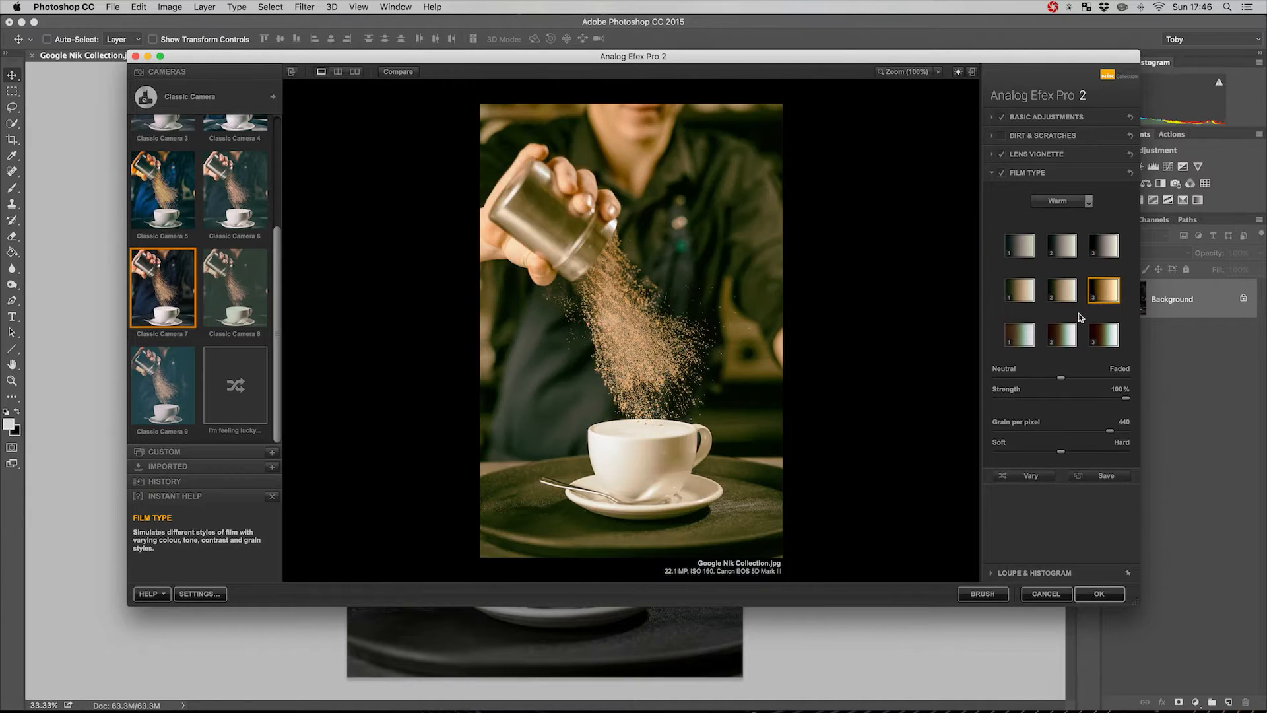
{"action": "left_click", "coordinate": [1061, 334]}
{"action": "left_click", "coordinate": [1064, 244]}
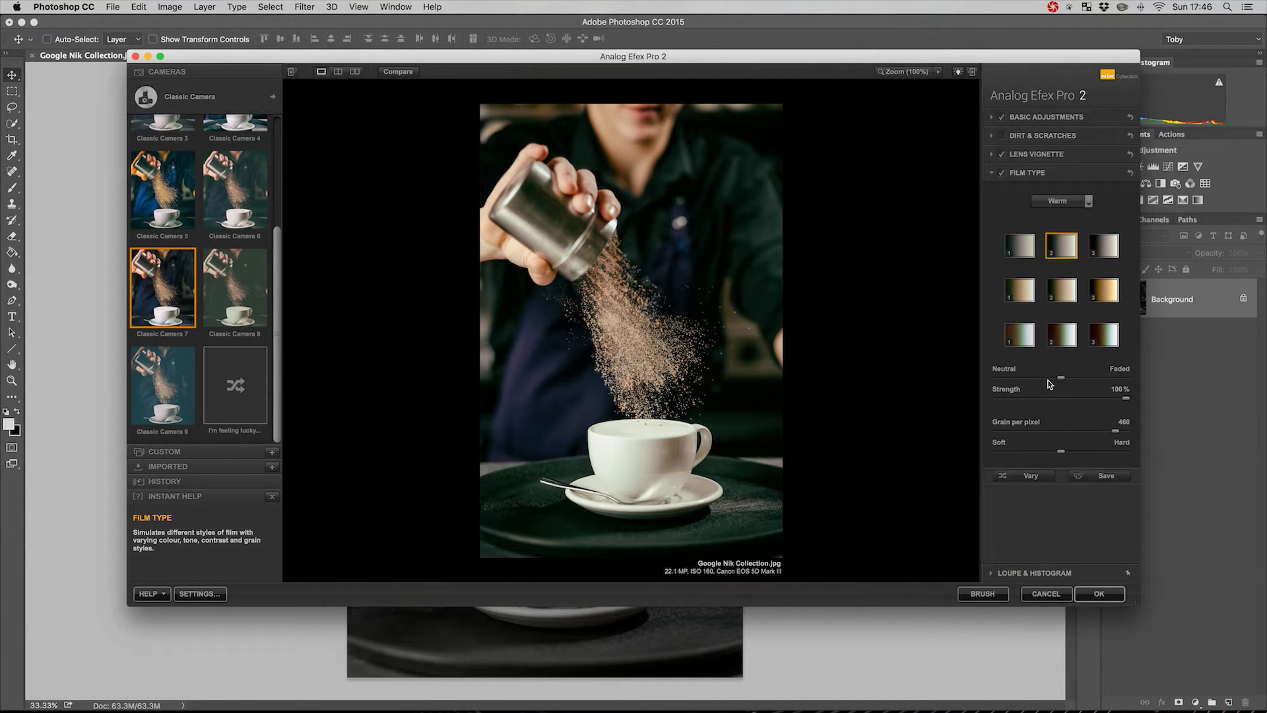
Step: Shift the warm film towards Faded, reduce its strength to 46%, and compare the result with the original
{"action": "left_click", "coordinate": [1015, 377]}
{"action": "left_click", "coordinate": [1096, 378]}
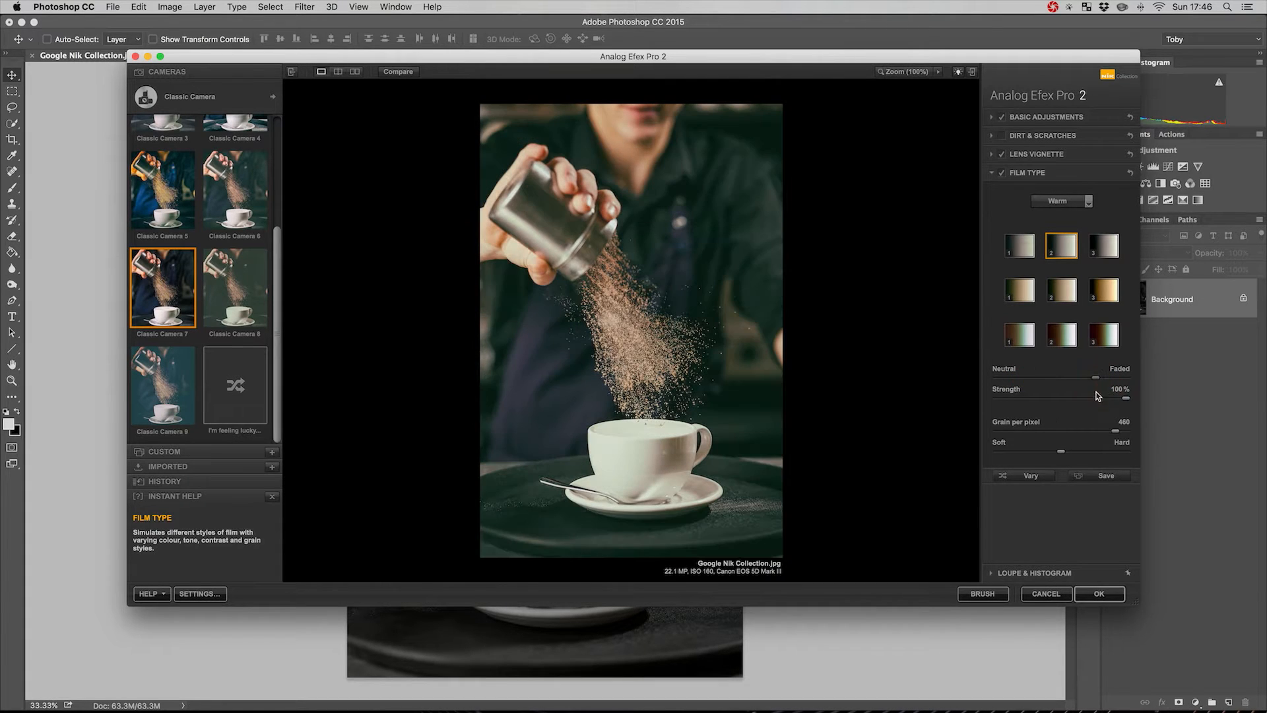
{"action": "left_click", "coordinate": [1057, 398]}
{"action": "left_click", "coordinate": [1051, 400]}
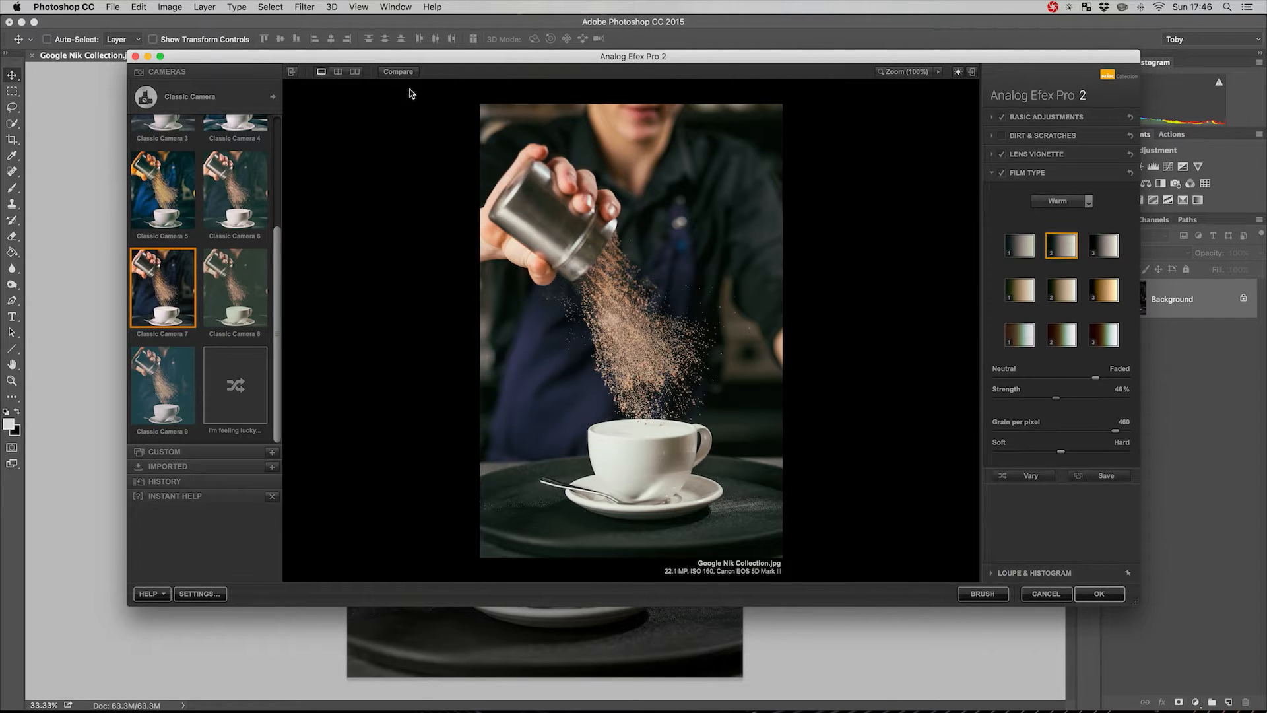
{"action": "left_click", "coordinate": [397, 71]}
Step: Change the camera type to Toy Camera and apply the Toy Camera 8 preset
{"action": "left_click_drag", "start_coordinate": [275, 280], "coordinate": [278, 114]}
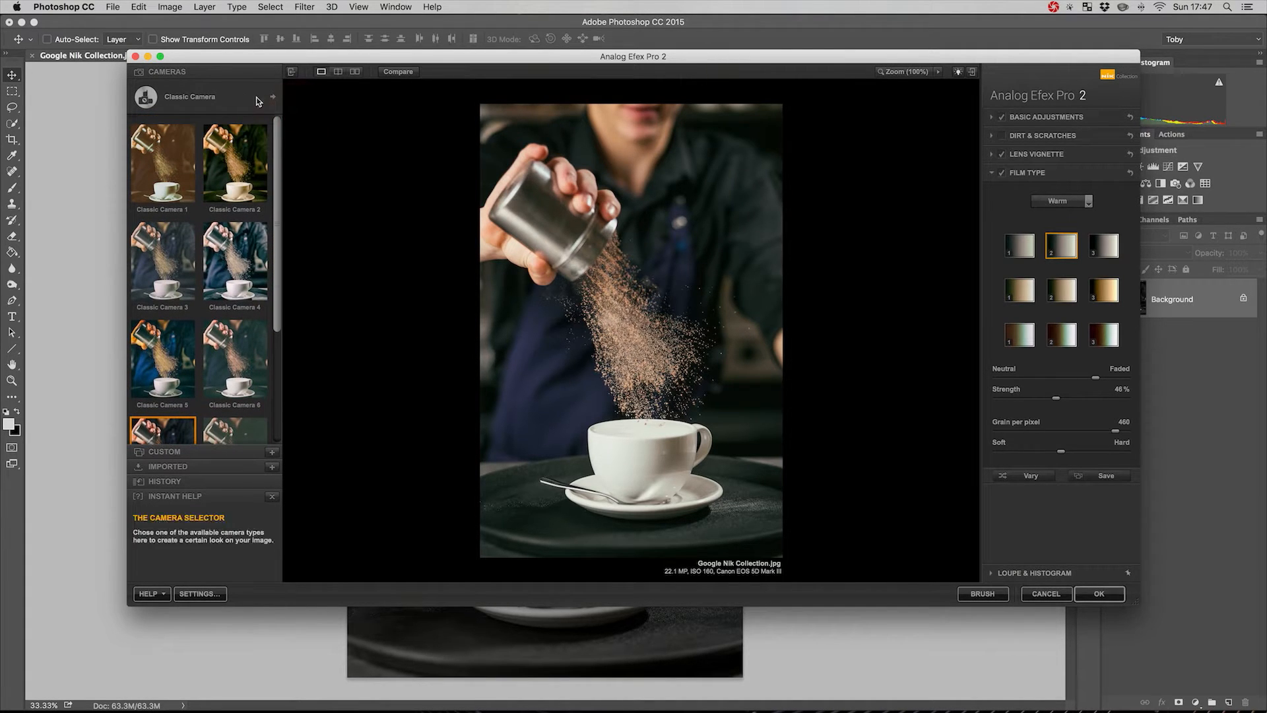
{"action": "left_click", "coordinate": [215, 97]}
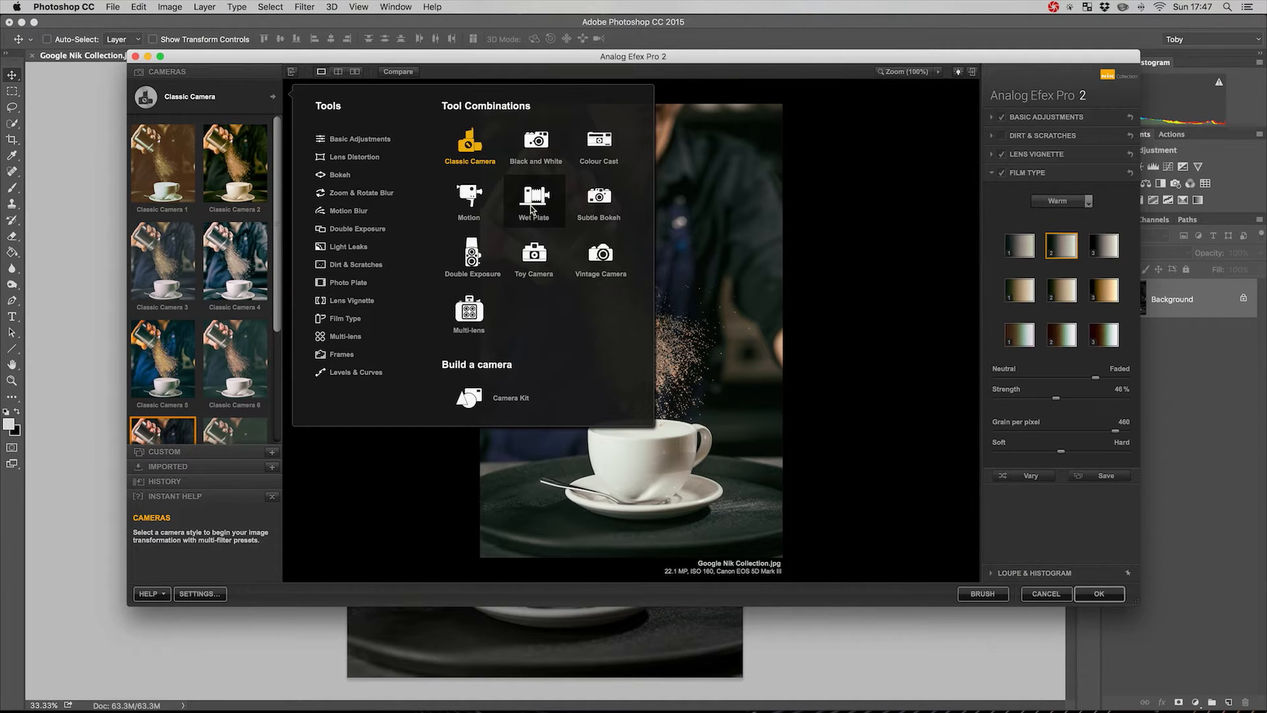
{"action": "left_click", "coordinate": [536, 259]}
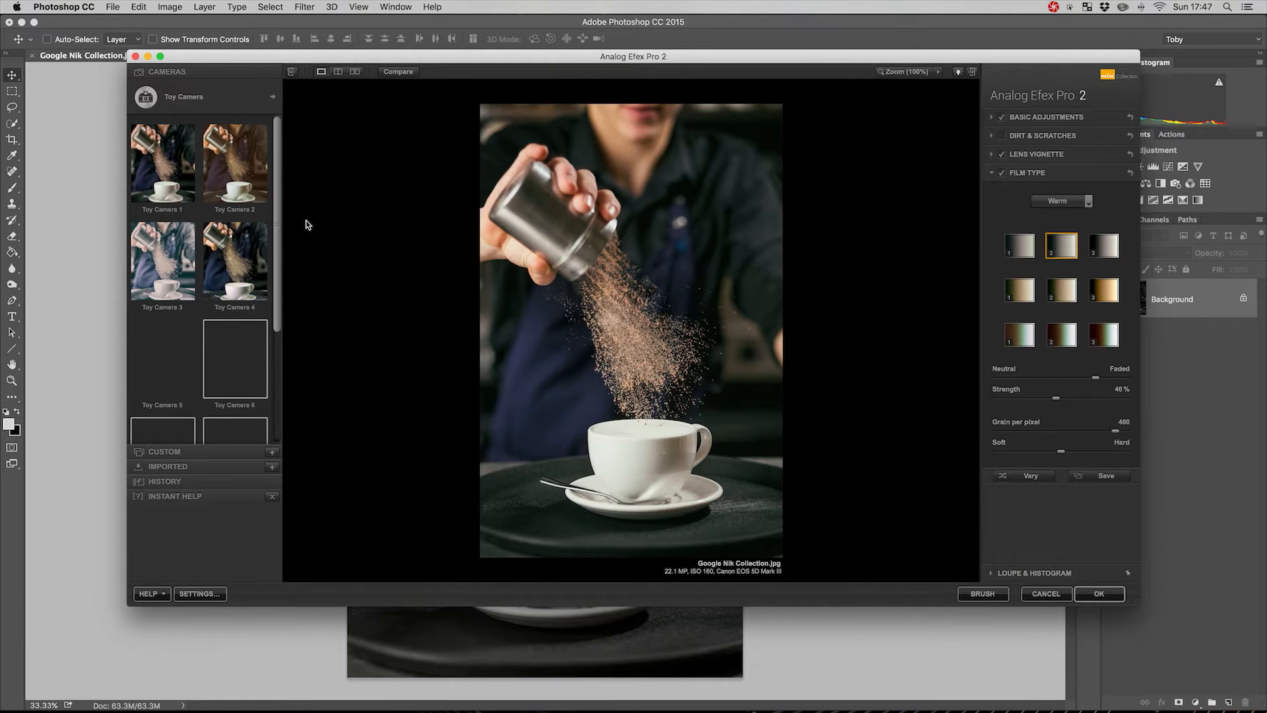
{"action": "left_click_drag", "start_coordinate": [277, 260], "coordinate": [277, 320]}
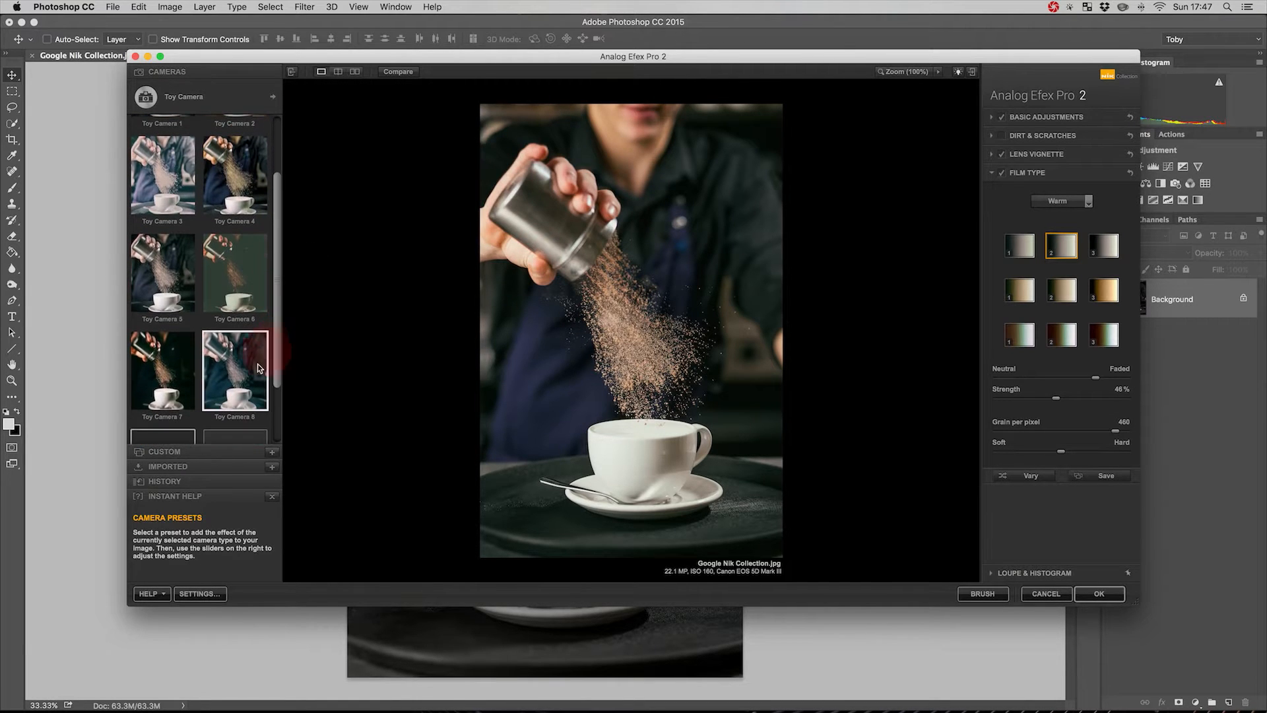
{"action": "left_click", "coordinate": [236, 367]}
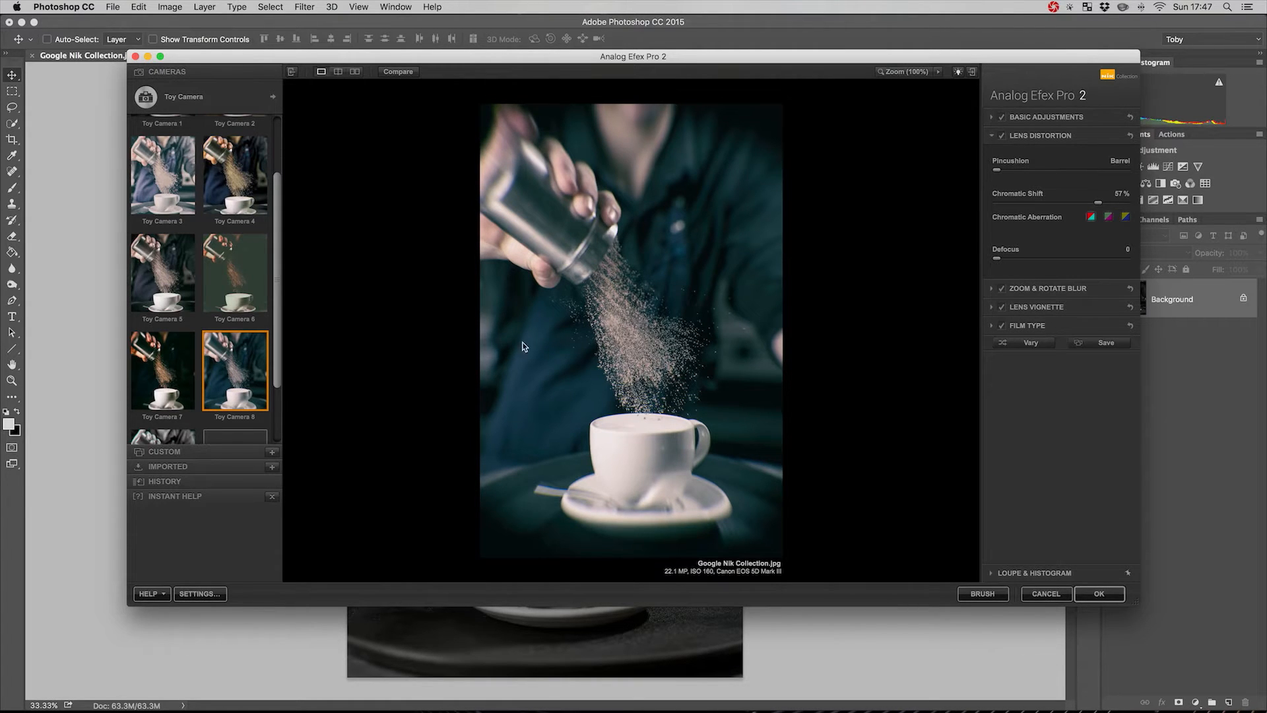
Step: Apply the Toy Camera 3 preset and set its chromatic aberration to the second colour option
{"action": "left_click", "coordinate": [180, 161]}
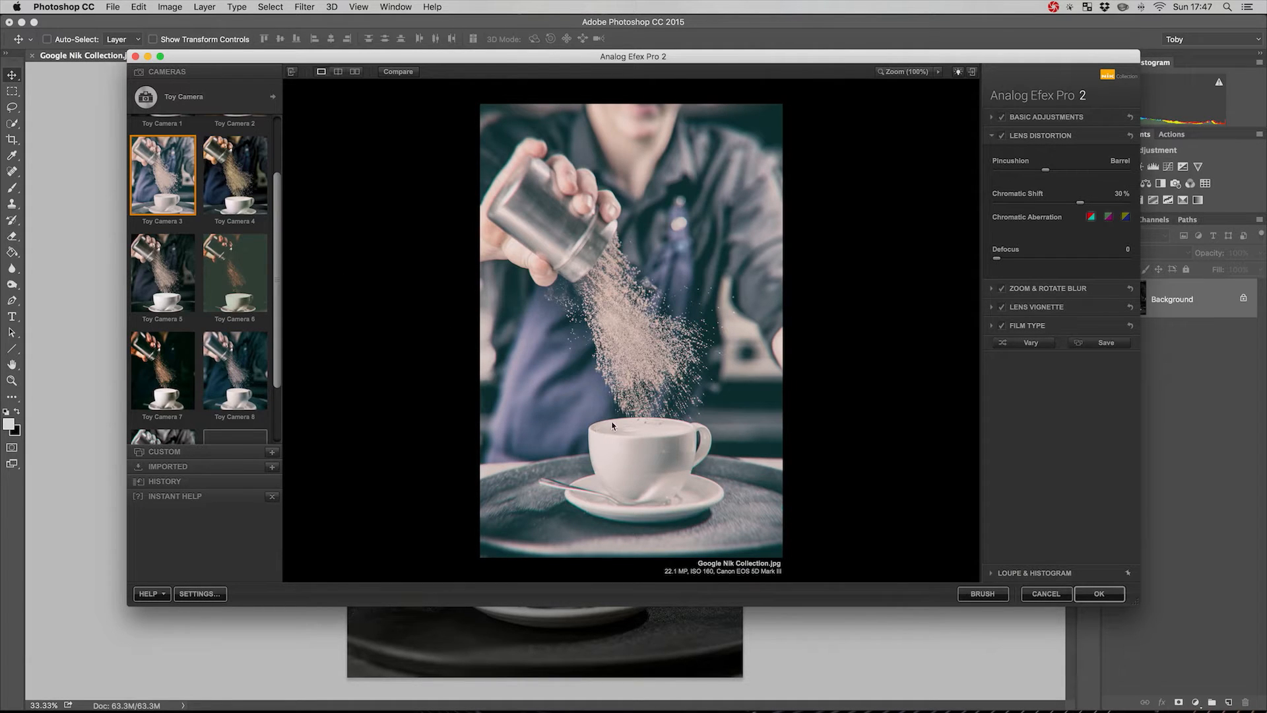
{"action": "left_click", "coordinate": [1108, 217]}
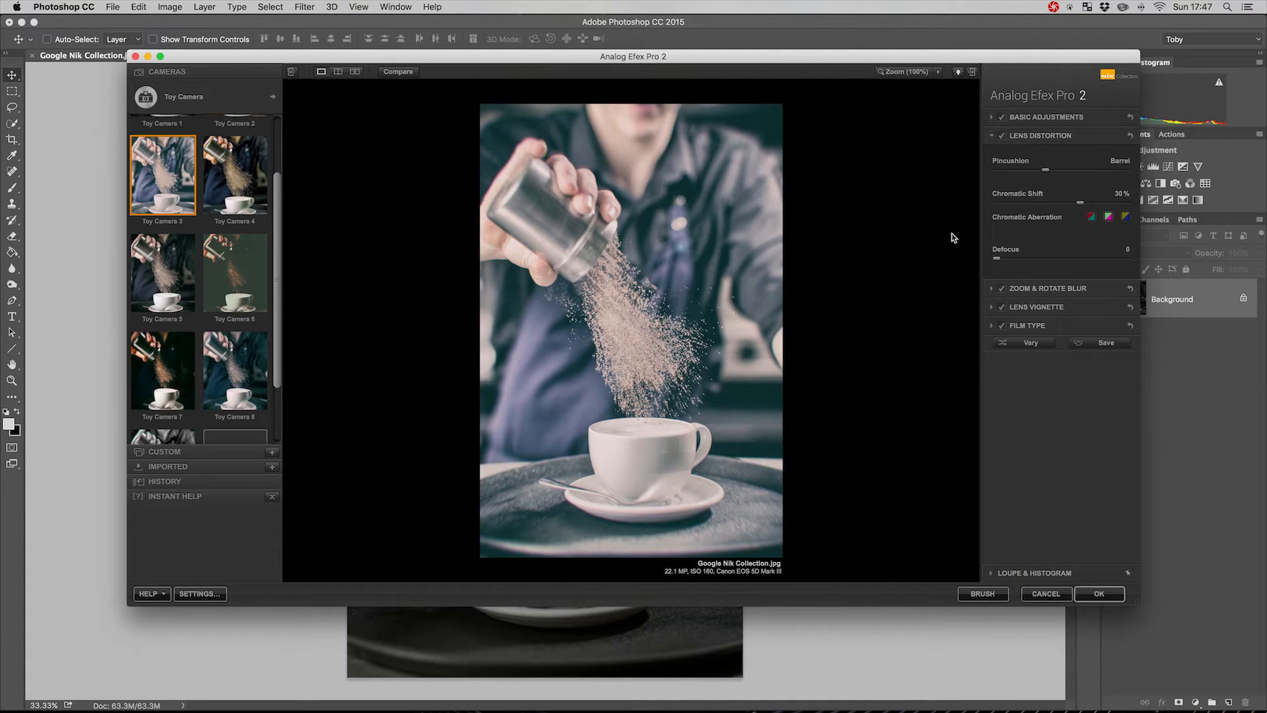
{"action": "left_click_drag", "start_coordinate": [277, 245], "coordinate": [266, 173]}
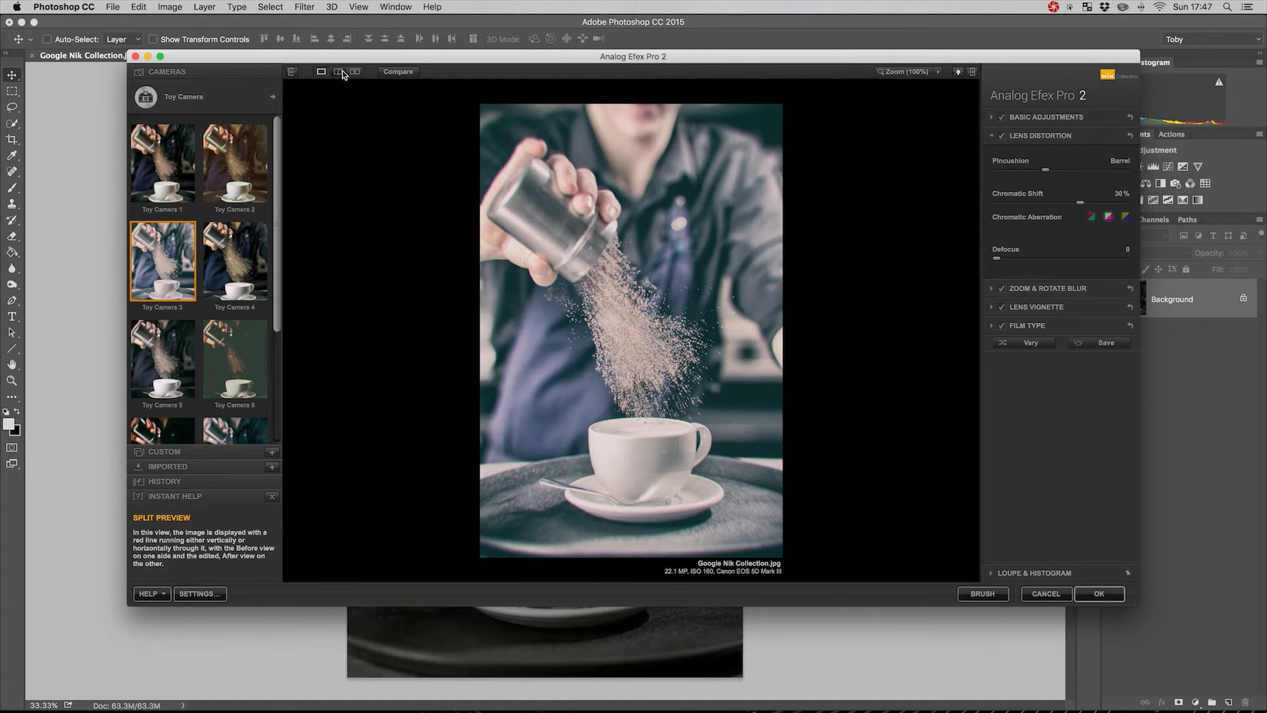
Step: Change the camera type to Black and White and apply the Black and White 2 preset
{"action": "left_click", "coordinate": [240, 94]}
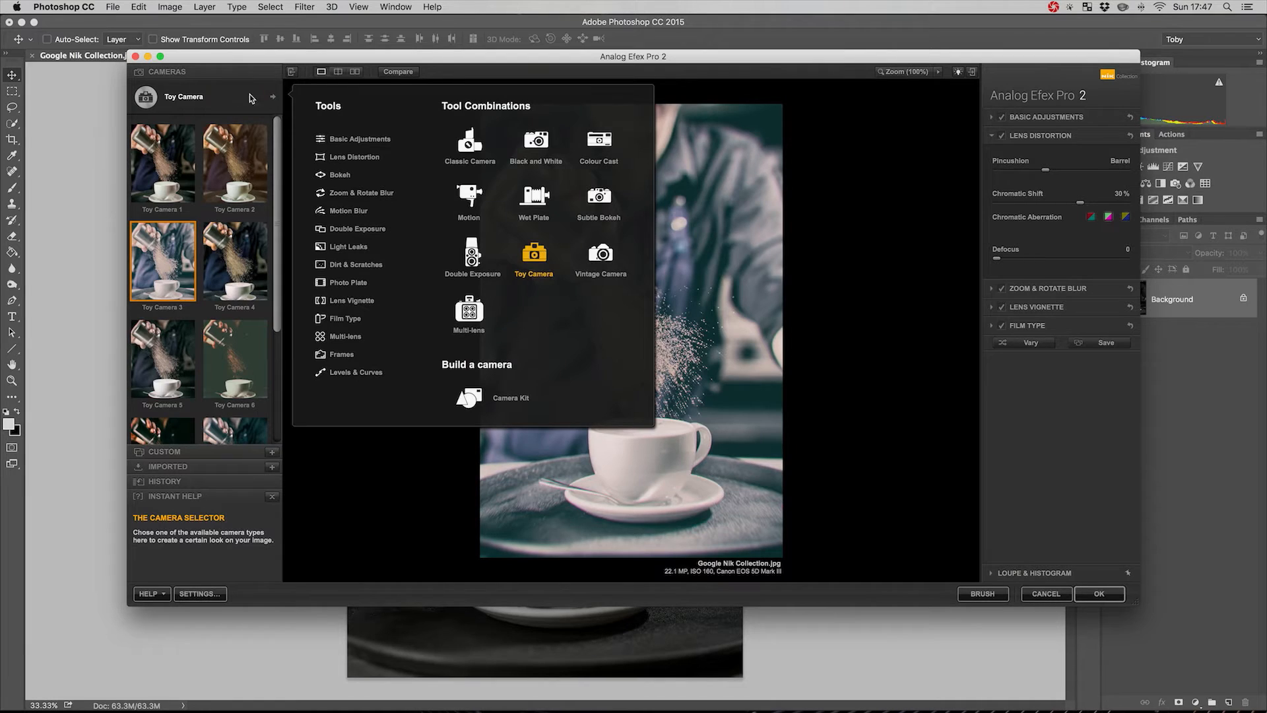
{"action": "left_click", "coordinate": [536, 140]}
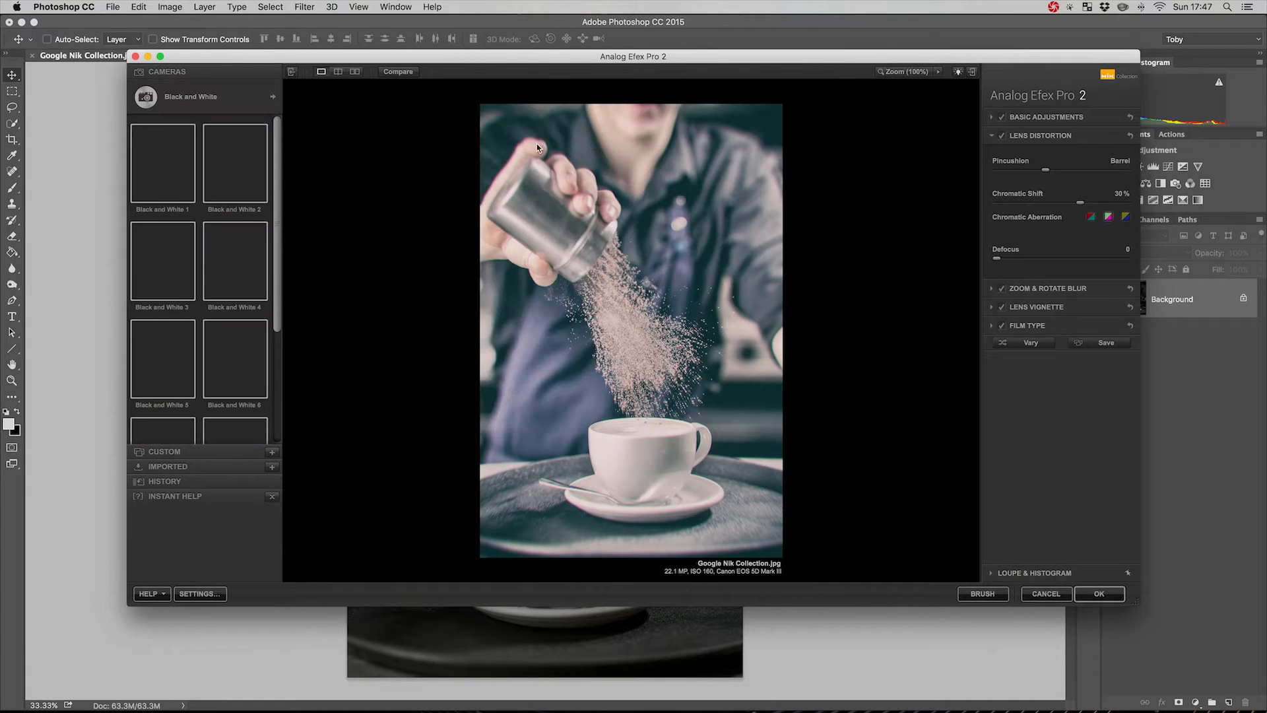
{"action": "left_click", "coordinate": [274, 141]}
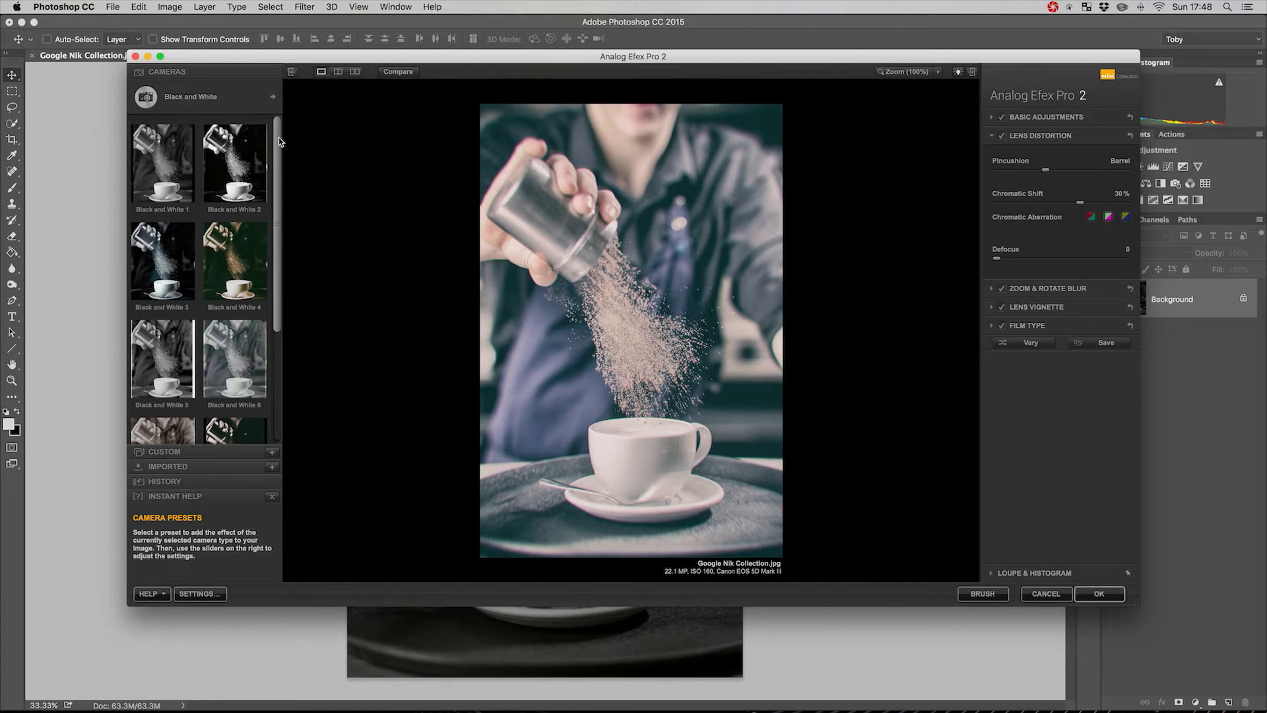
{"action": "left_click", "coordinate": [238, 162]}
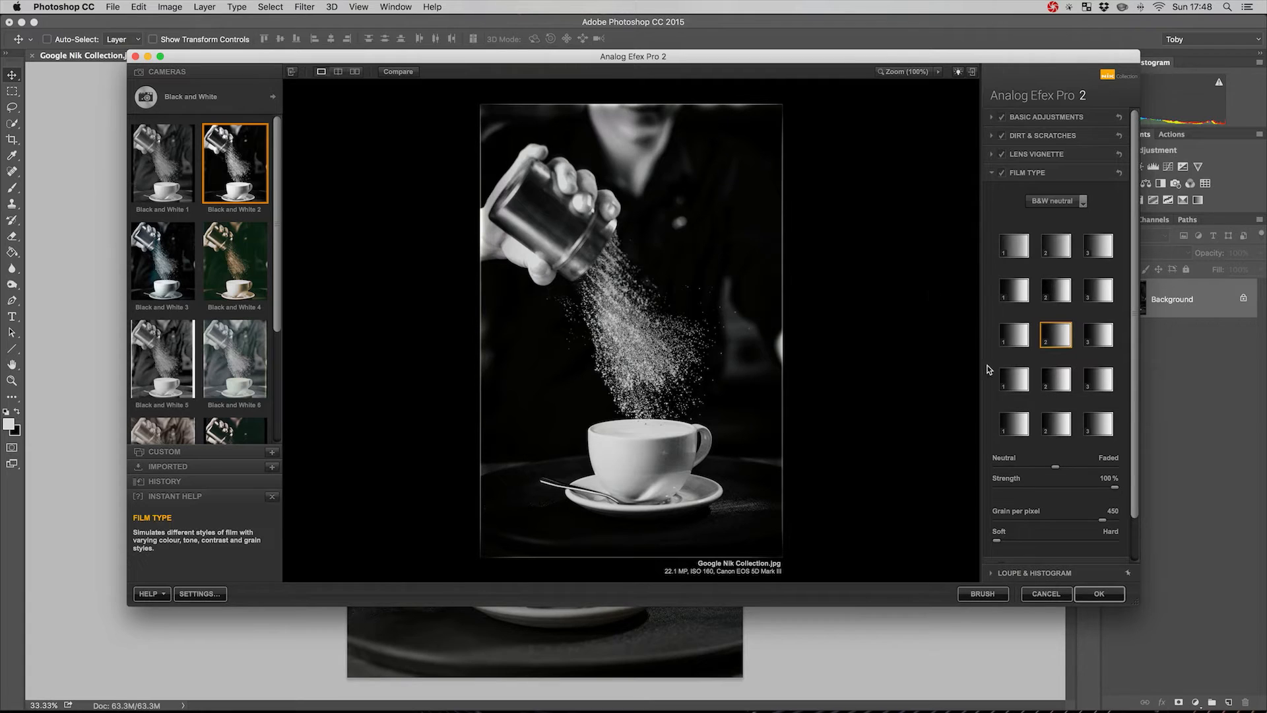
Step: Try other B&W neutral films and settle on the first swatch in the third row
{"action": "left_click", "coordinate": [1015, 342]}
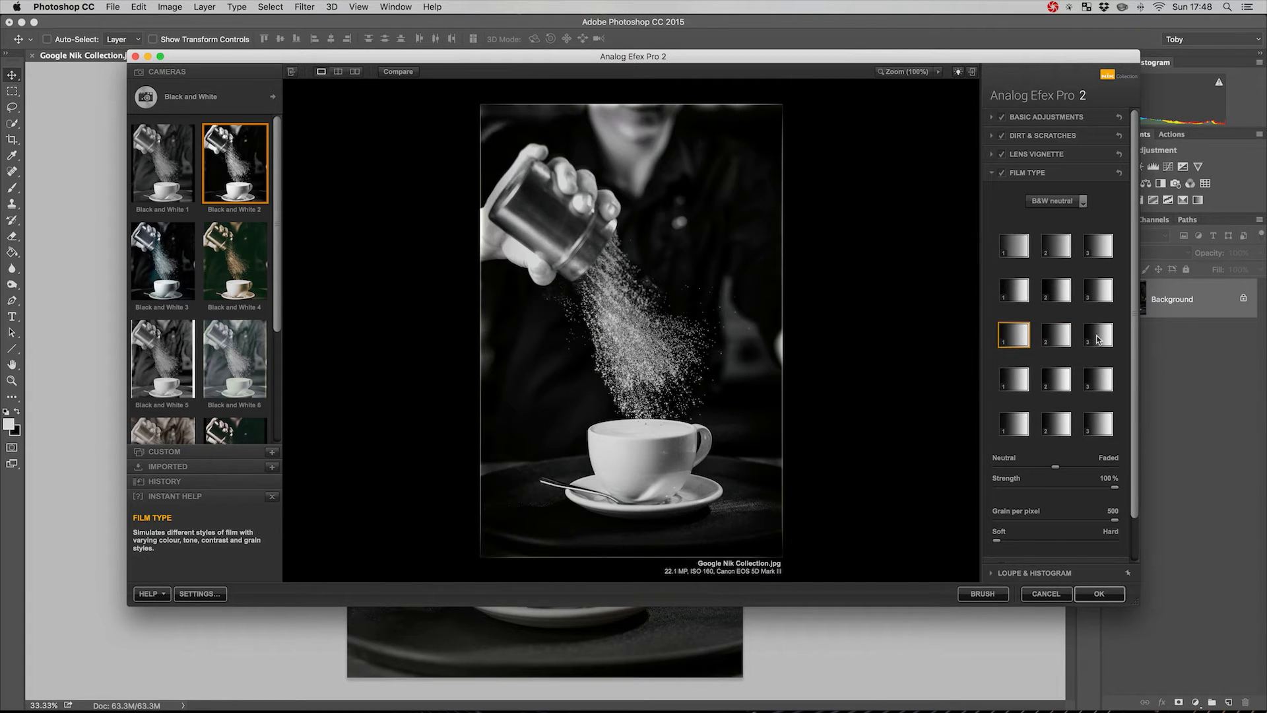
{"action": "left_click", "coordinate": [1091, 383]}
{"action": "left_click", "coordinate": [1013, 341]}
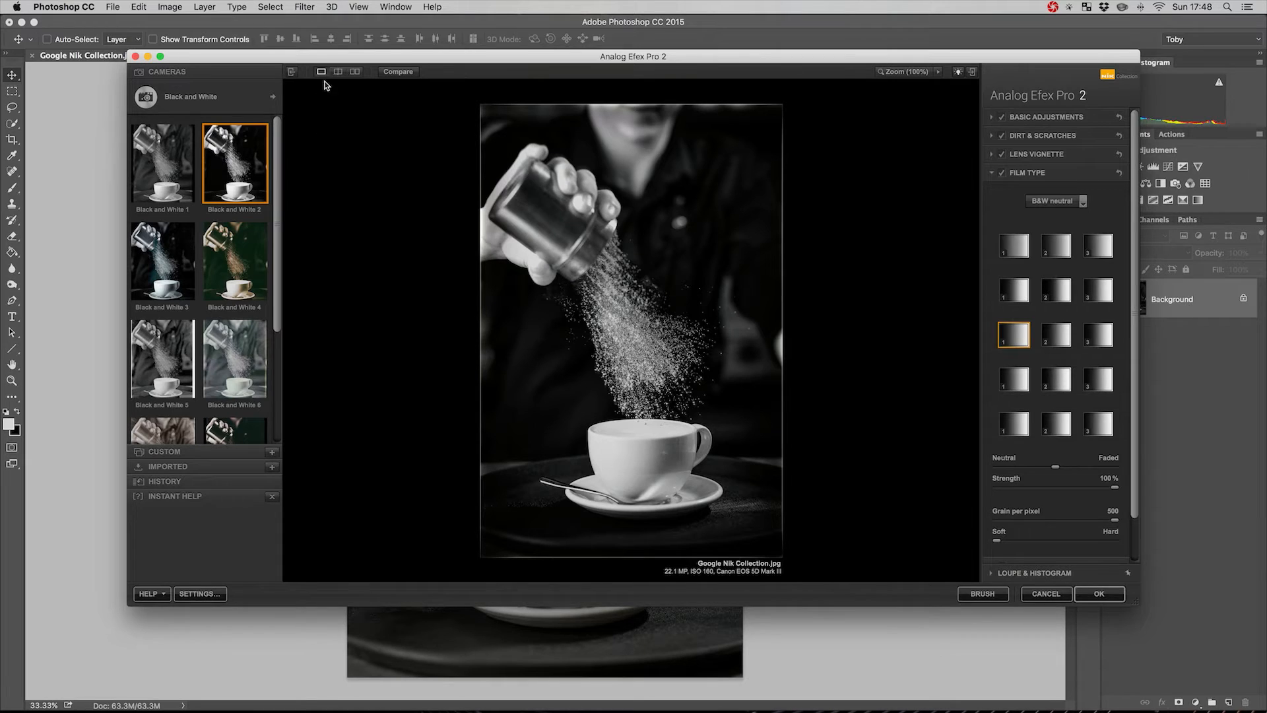
Step: Using only the Basic Adjustments tool, set detail extraction to 25%, contrast to 38% and saturation to 29%, and compare with the original
{"action": "left_click", "coordinate": [257, 98]}
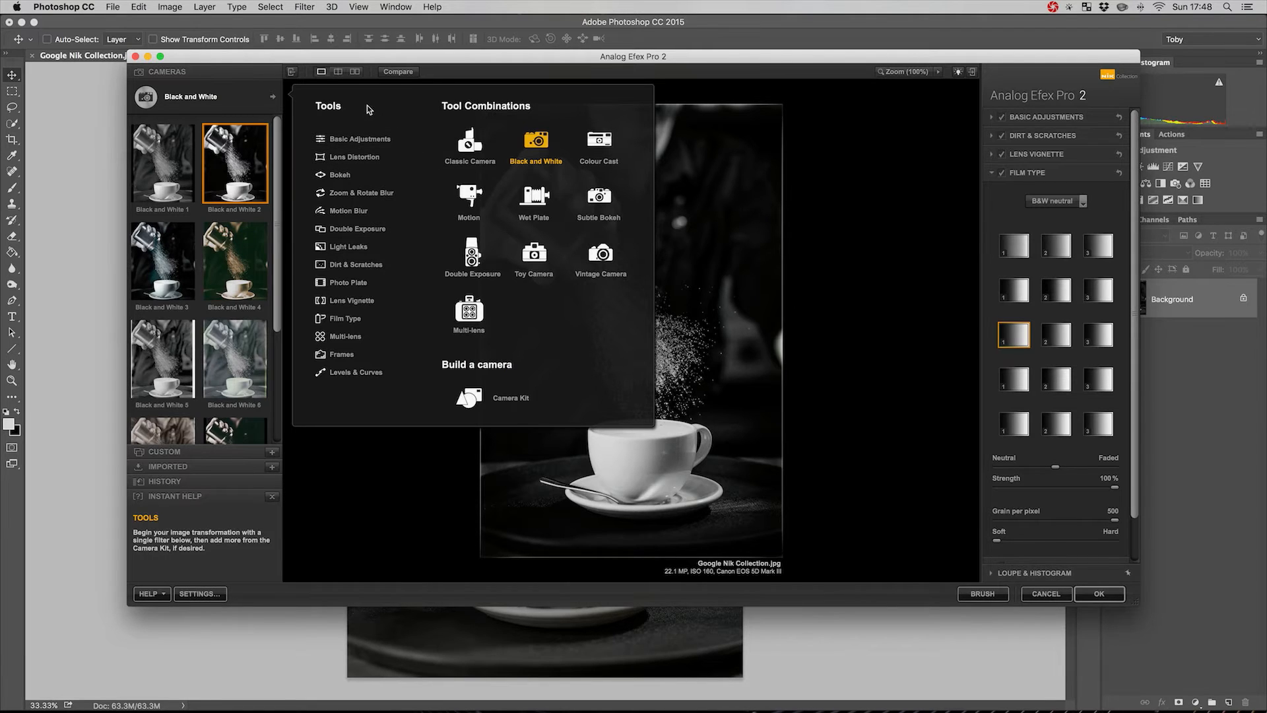
{"action": "left_click", "coordinate": [356, 142]}
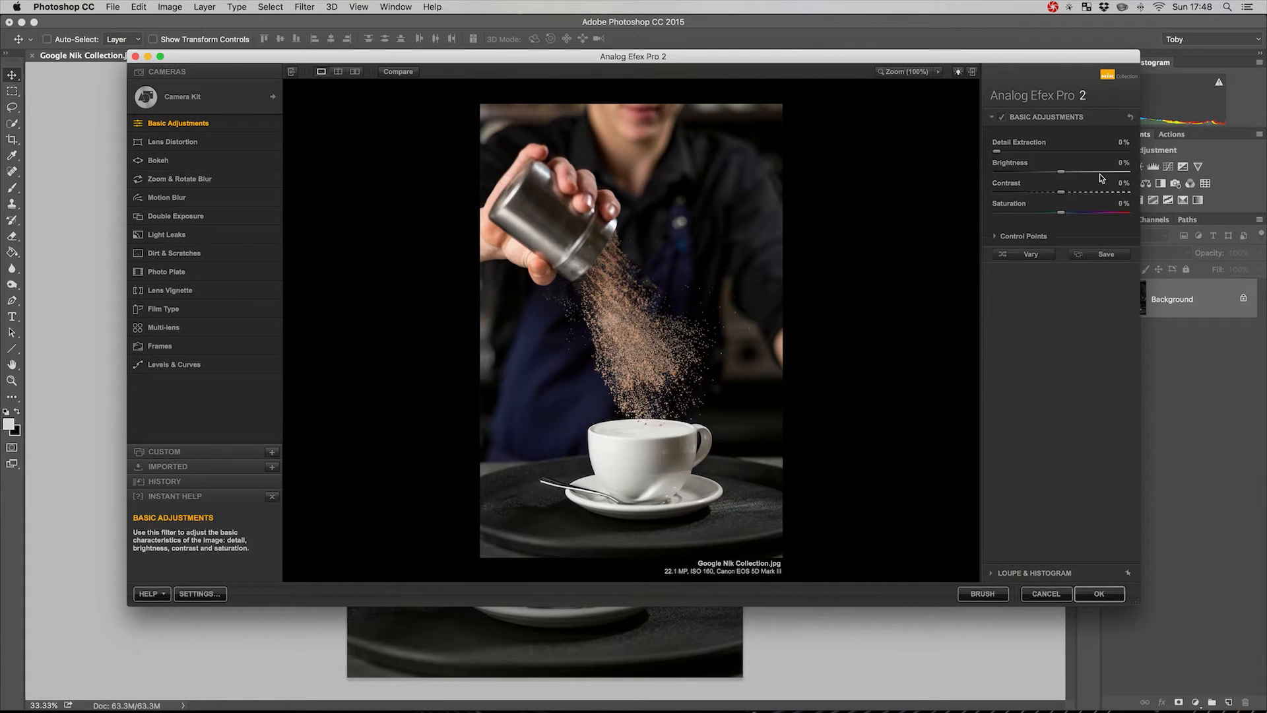
{"action": "left_click_drag", "start_coordinate": [997, 153], "coordinate": [1033, 153]}
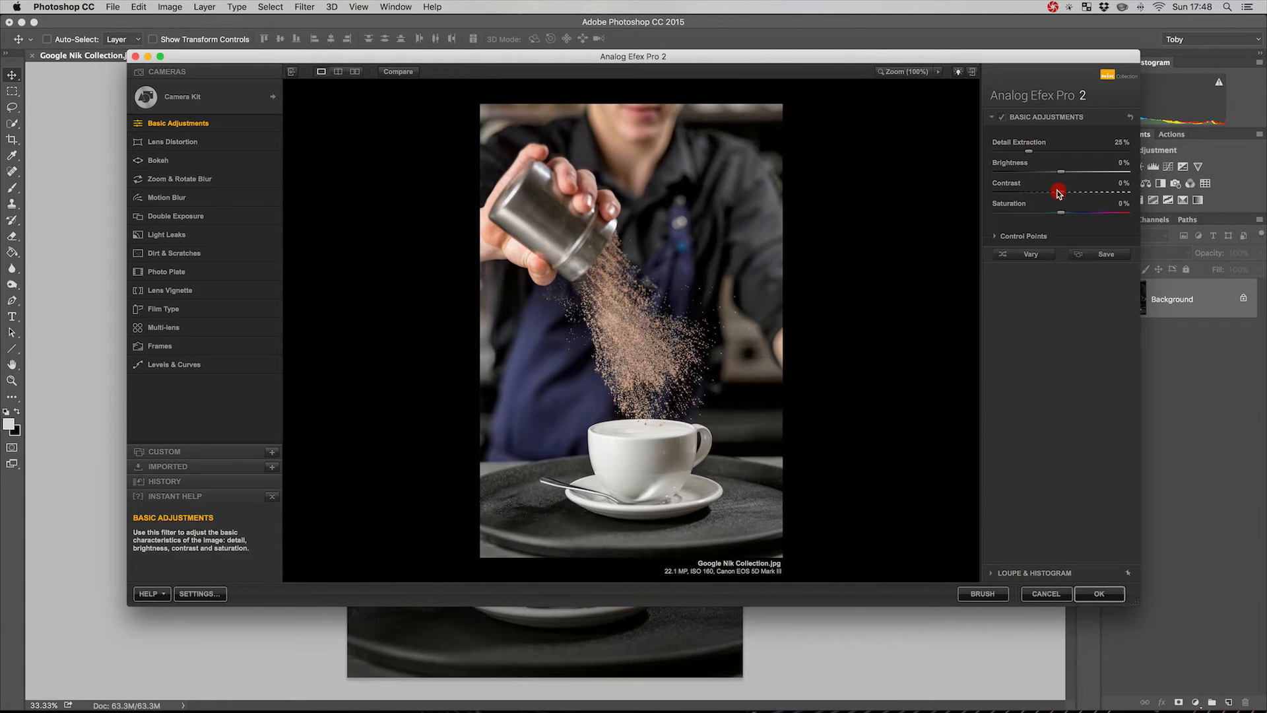
{"action": "mouse_move", "coordinate": [1080, 192]}
{"action": "left_mouse_down"}
{"action": "mouse_move", "coordinate": [1064, 213]}
{"action": "mouse_move", "coordinate": [1077, 213]}
{"action": "left_mouse_up"}
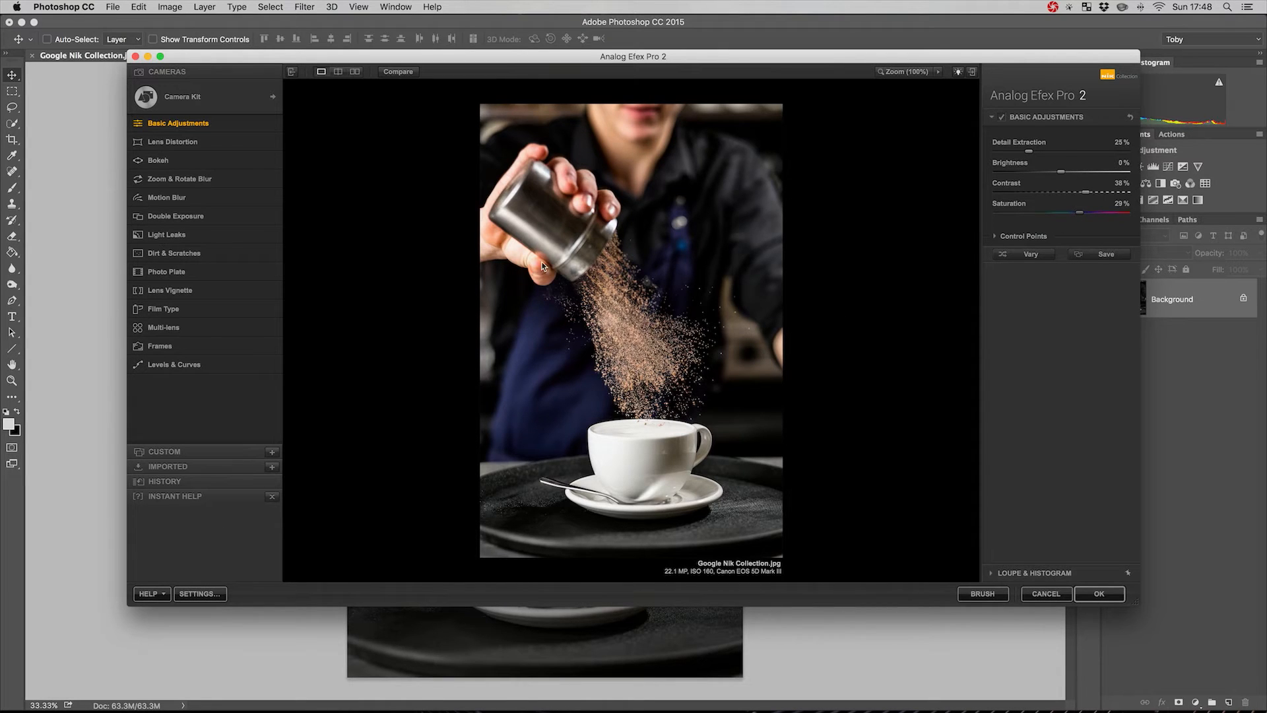
{"action": "left_click", "coordinate": [408, 71]}
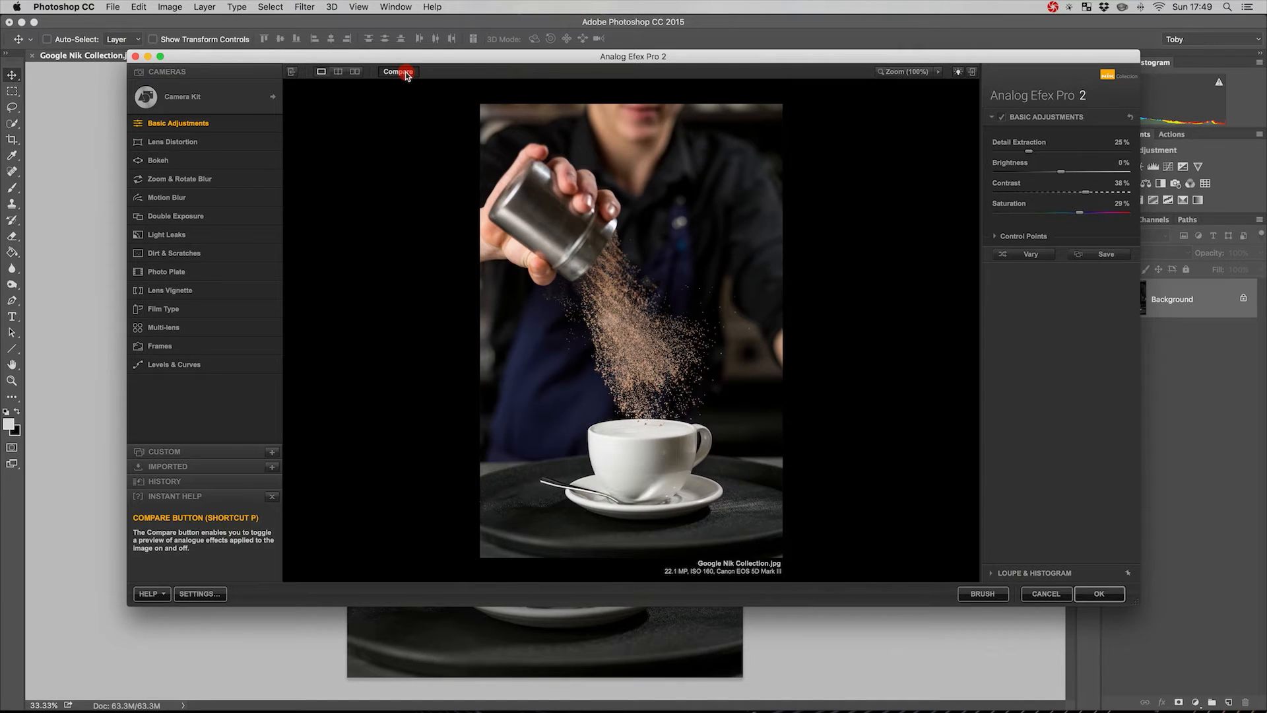
Step: Add the Lens Distortion tool, shift the distortion slightly toward pincushion, and set chromatic shift to -26% and defocus to 82
{"action": "left_click", "coordinate": [404, 72]}
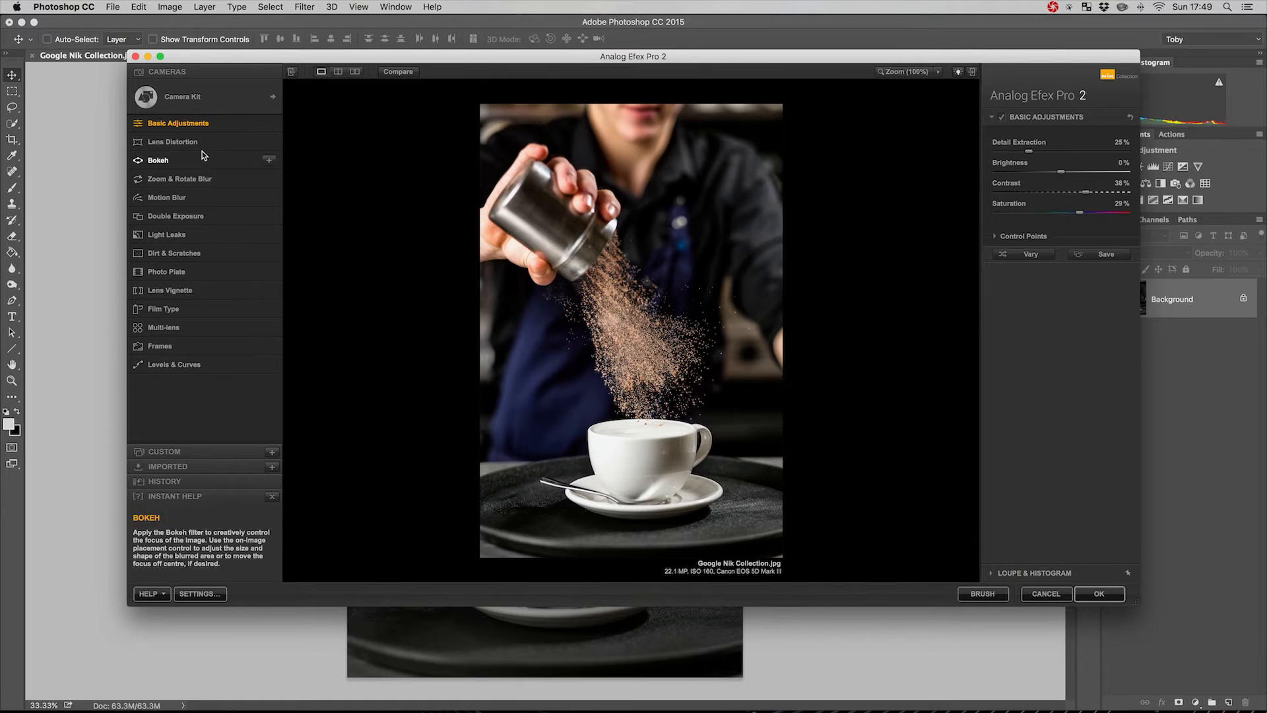
{"action": "left_click", "coordinate": [270, 141]}
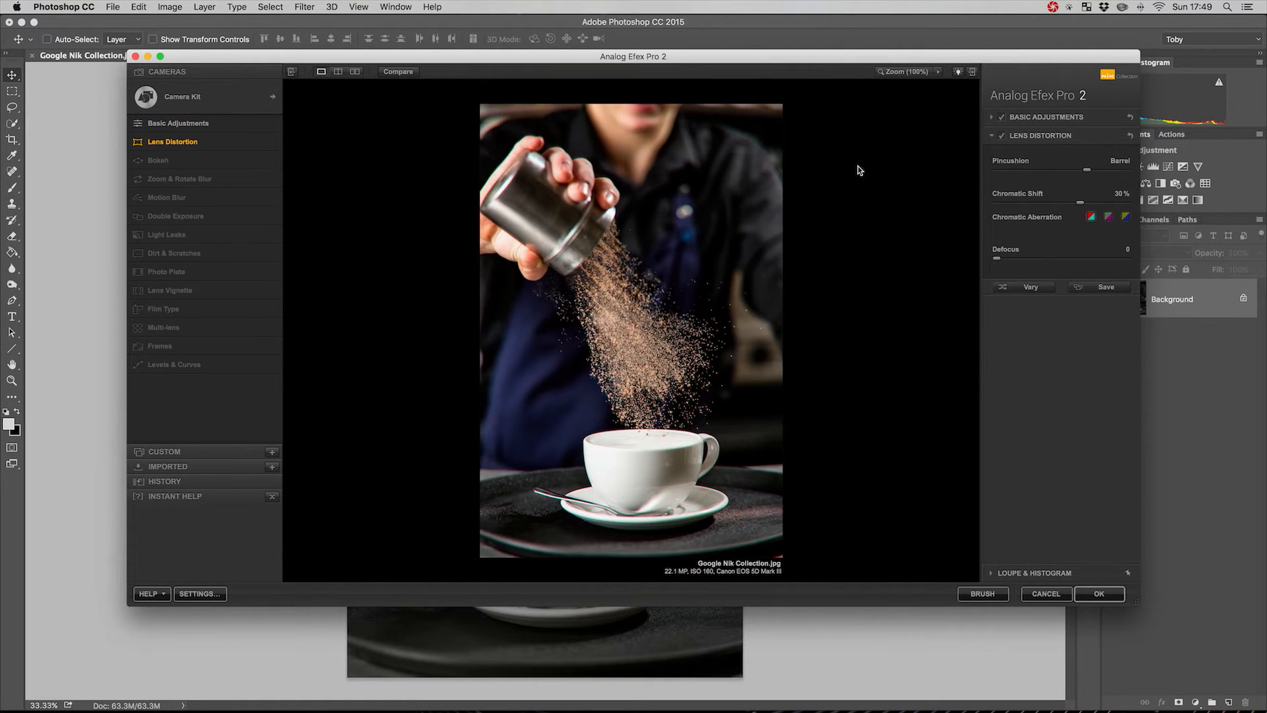
{"action": "left_click", "coordinate": [1039, 134]}
{"action": "left_click", "coordinate": [1038, 134]}
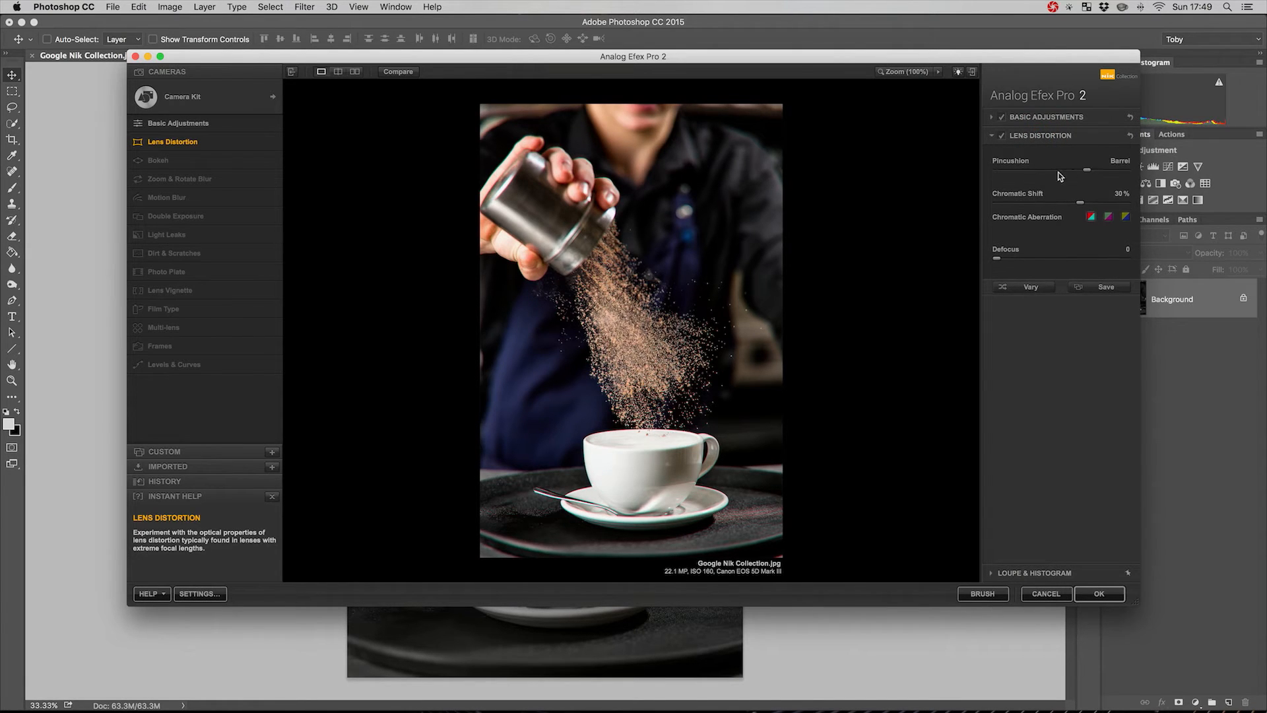
{"action": "left_click_drag", "start_coordinate": [1085, 168], "coordinate": [1074, 201]}
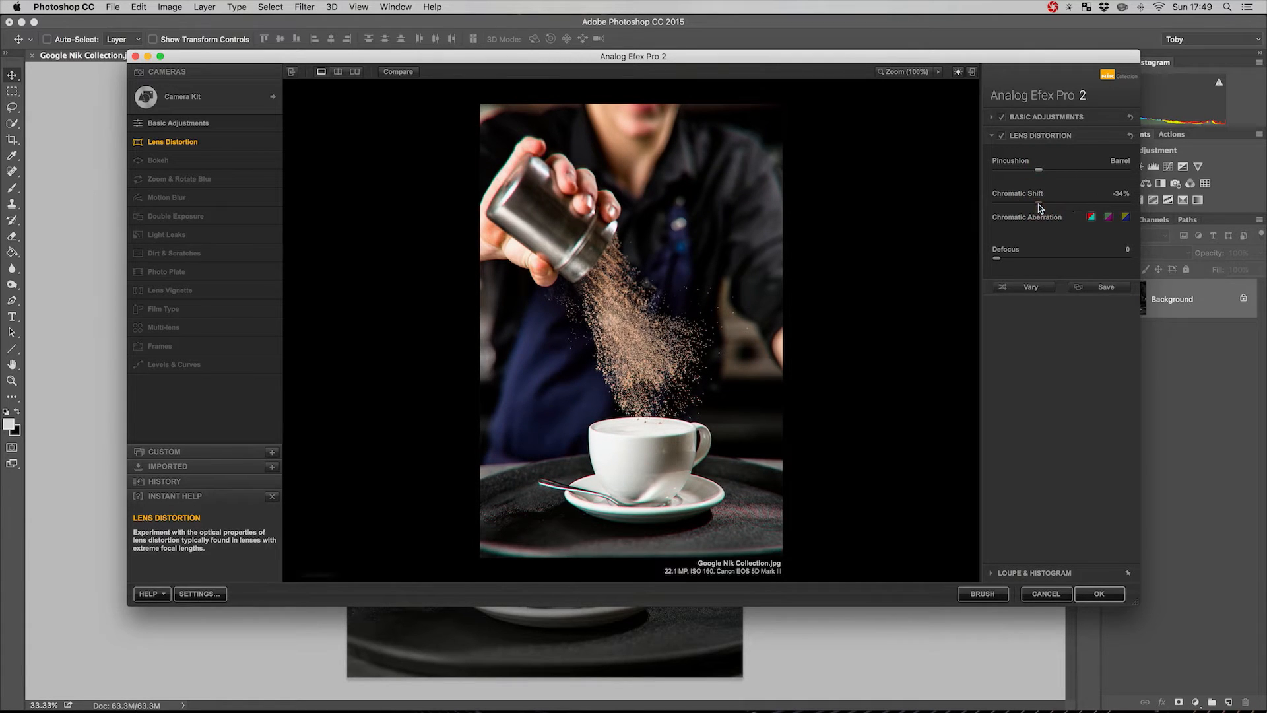
{"action": "left_click_drag", "start_coordinate": [997, 258], "coordinate": [1095, 261]}
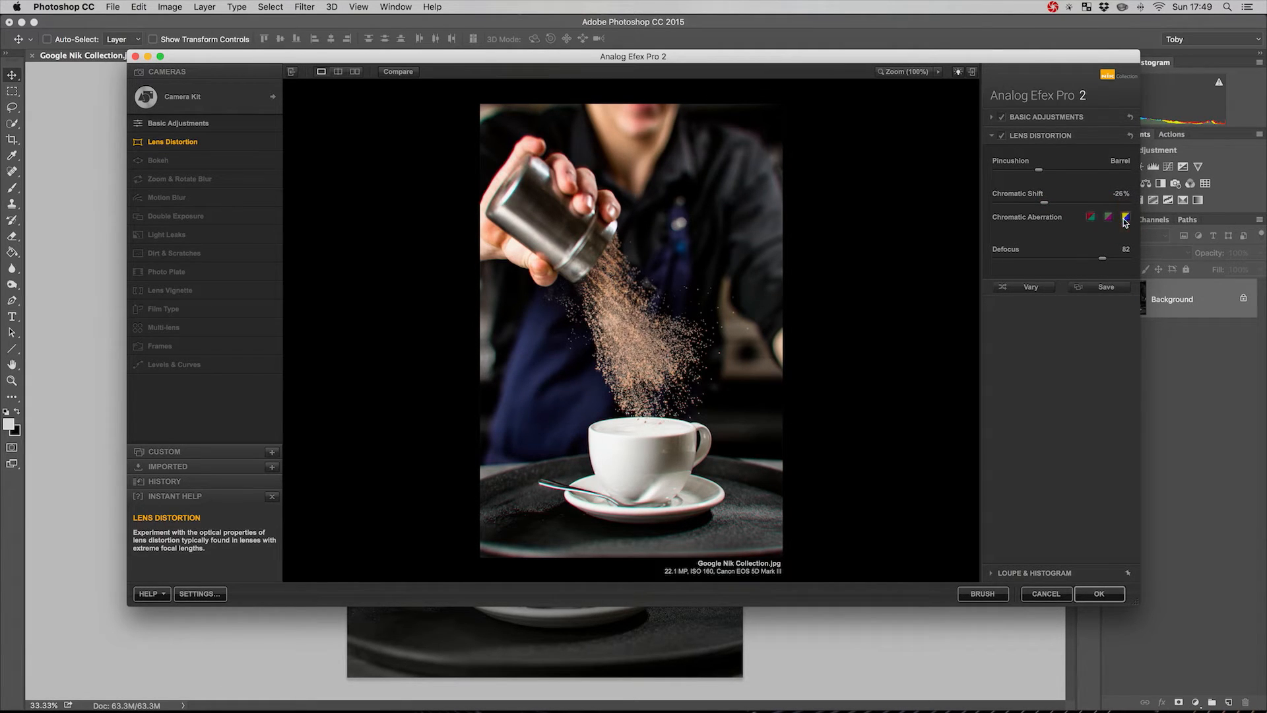
Step: Try the third and second chromatic aberration colours, then raise the chromatic shift to 68% and nudge the pincushion amount
{"action": "left_click", "coordinate": [1126, 215]}
{"action": "left_click", "coordinate": [1109, 217]}
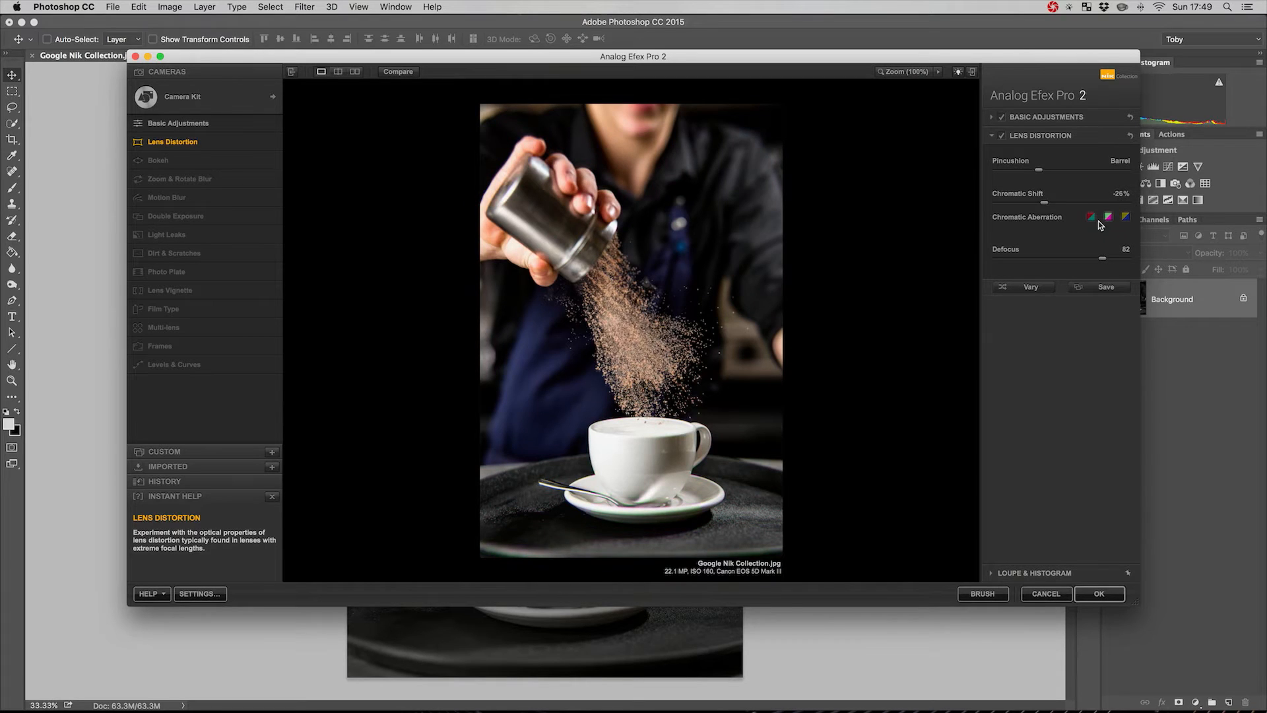
{"action": "left_click_drag", "start_coordinate": [1044, 202], "coordinate": [1105, 205]}
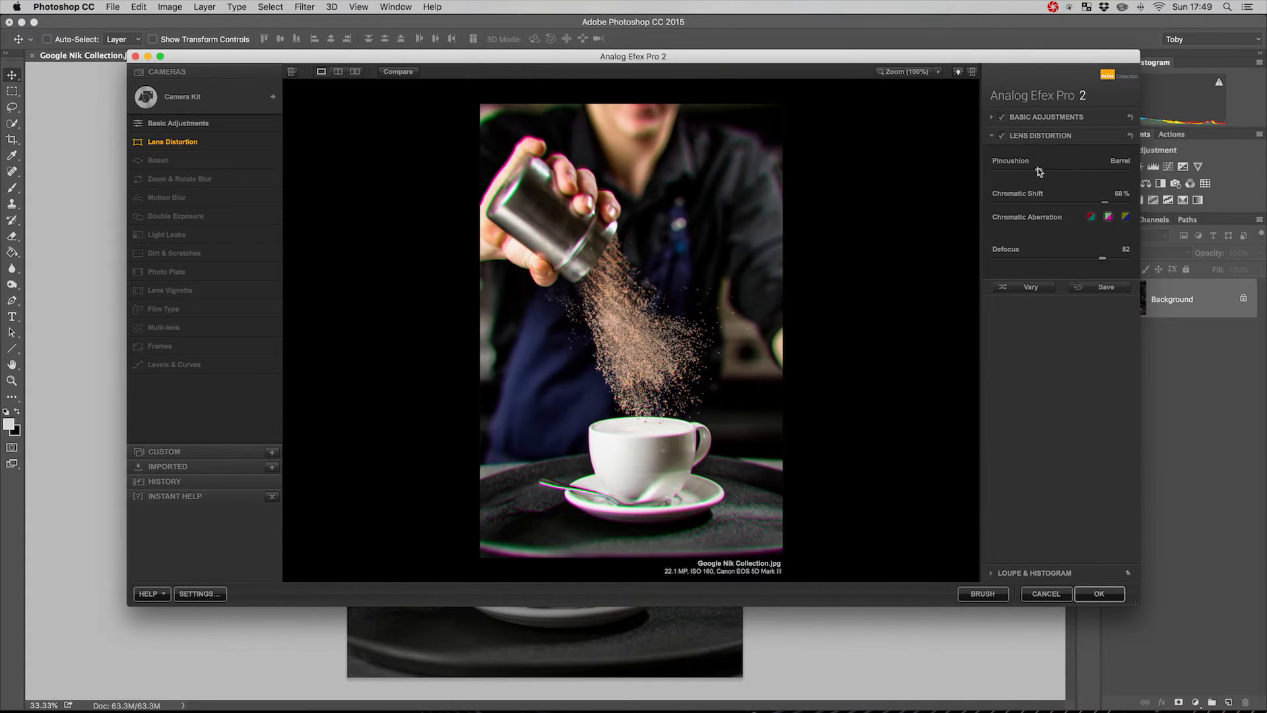
{"action": "mouse_move", "coordinate": [1039, 172]}
{"action": "left_mouse_down"}
{"action": "mouse_move", "coordinate": [1118, 176]}
{"action": "mouse_move", "coordinate": [1037, 171]}
{"action": "left_mouse_up"}
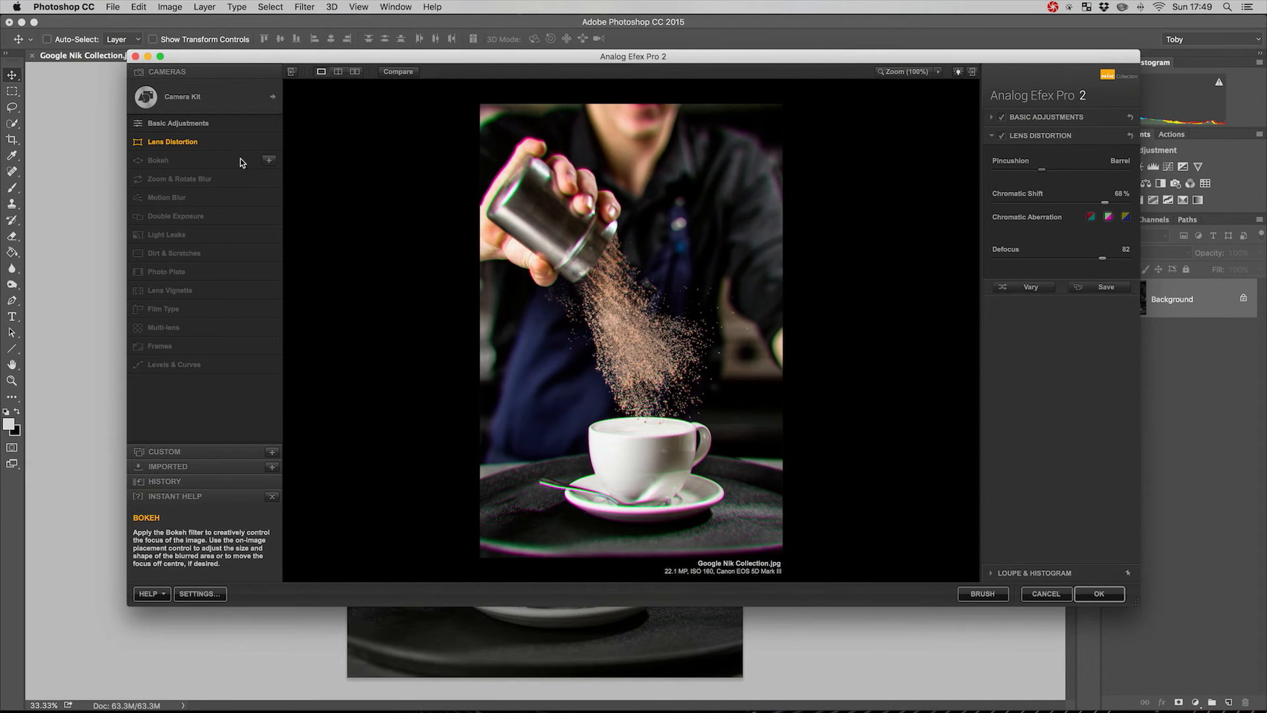
Step: Add the Bokeh tool, extend its protected centre vertically to 20%, 24%, and move it lower over the falling powder
{"action": "left_click", "coordinate": [269, 162]}
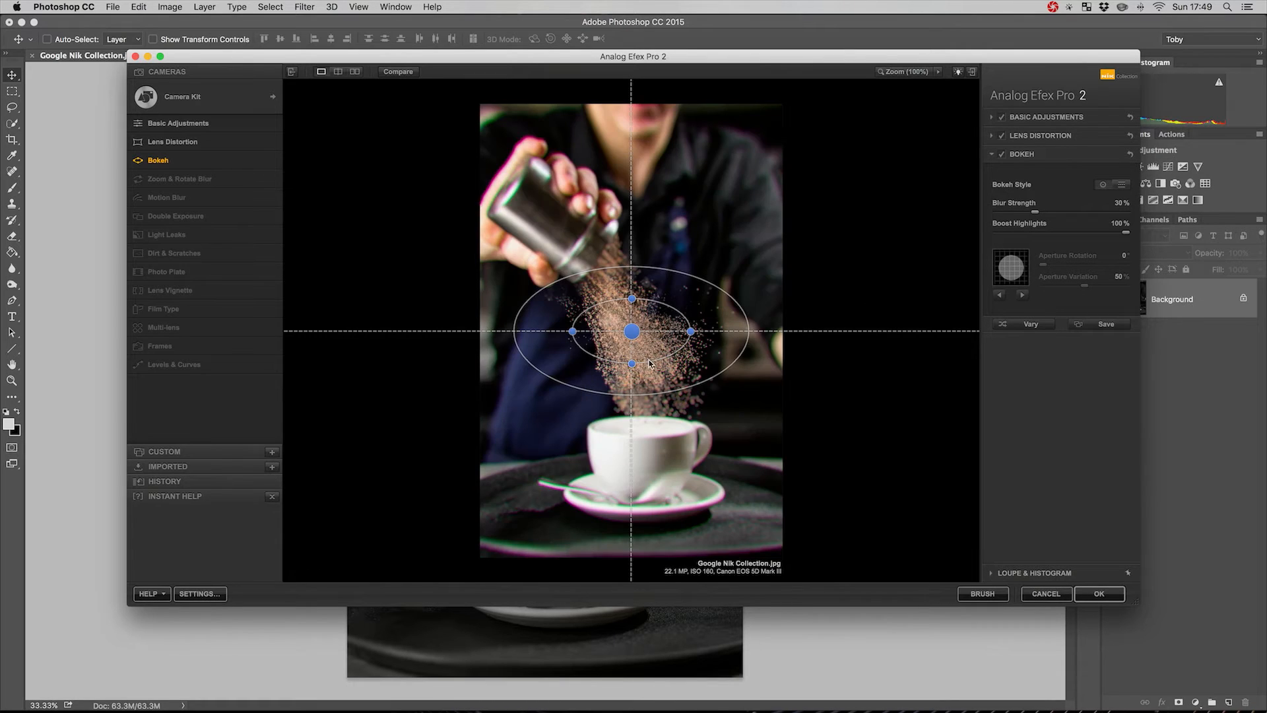
{"action": "left_click_drag", "start_coordinate": [632, 364], "coordinate": [630, 401]}
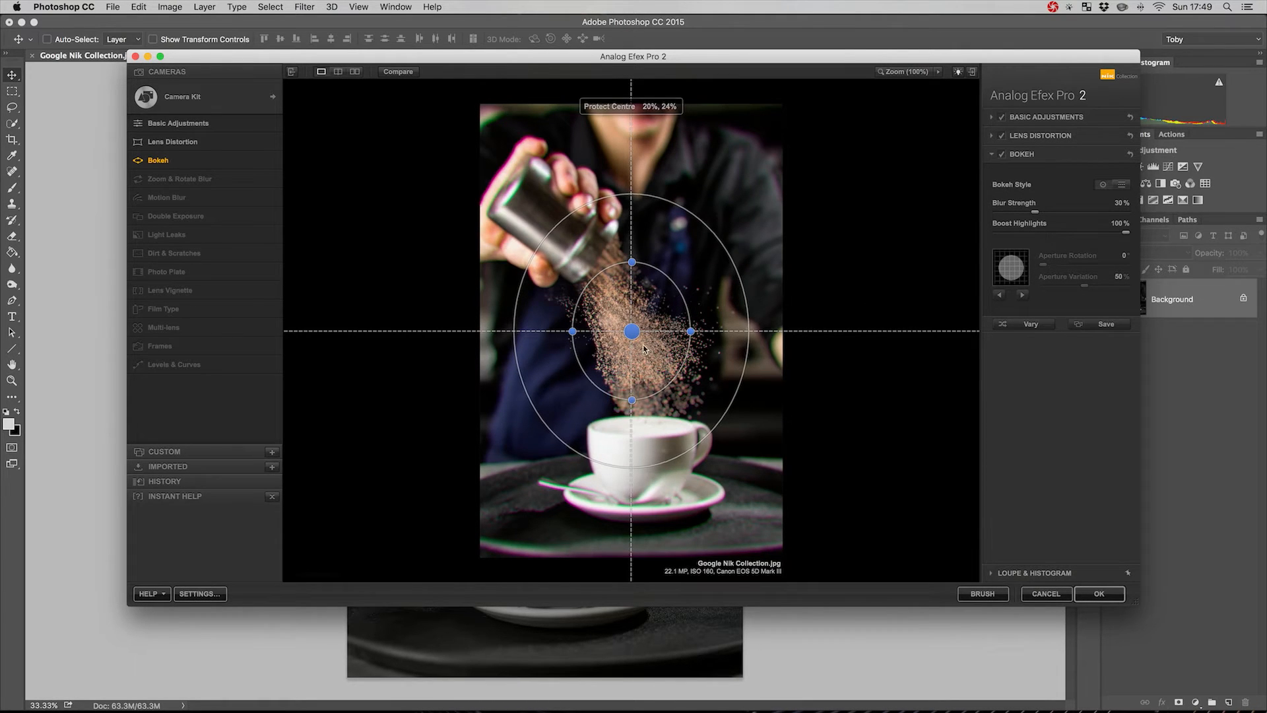
{"action": "left_click_drag", "start_coordinate": [628, 330], "coordinate": [641, 366]}
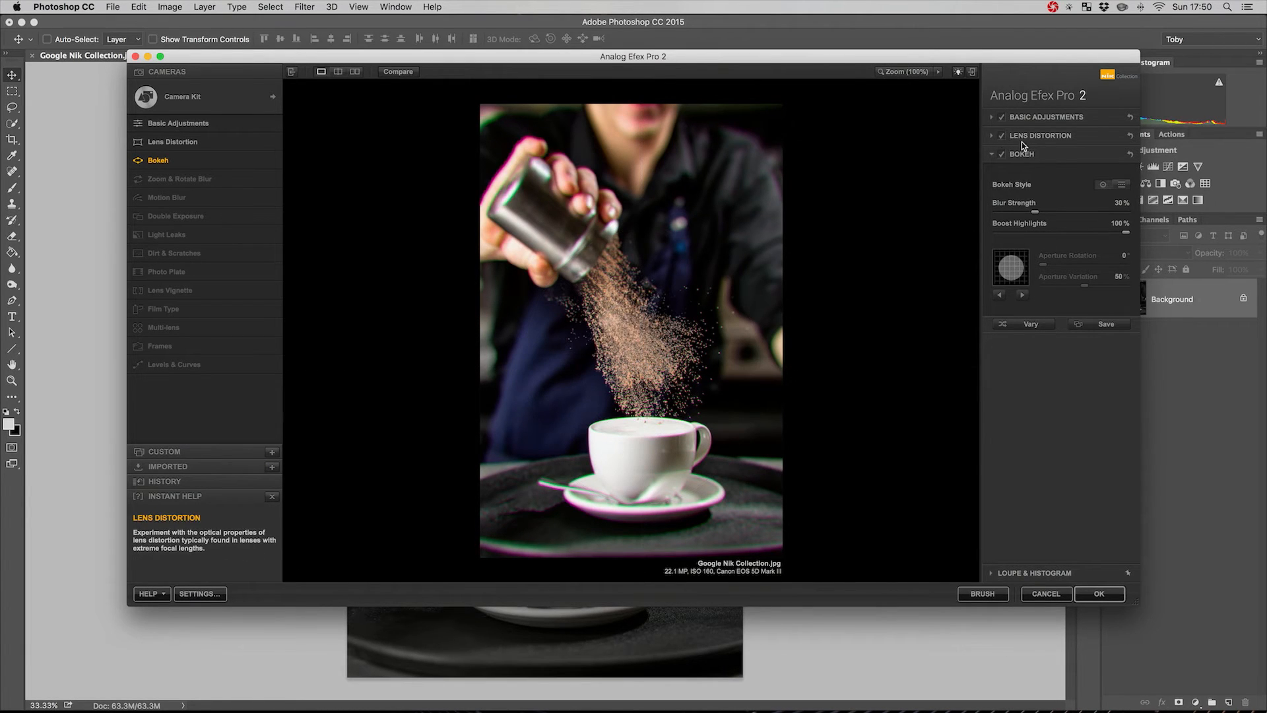
Step: Turn off the Lens Distortion effect and recentre the bokeh's protected area on the powder
{"action": "left_click", "coordinate": [1002, 134]}
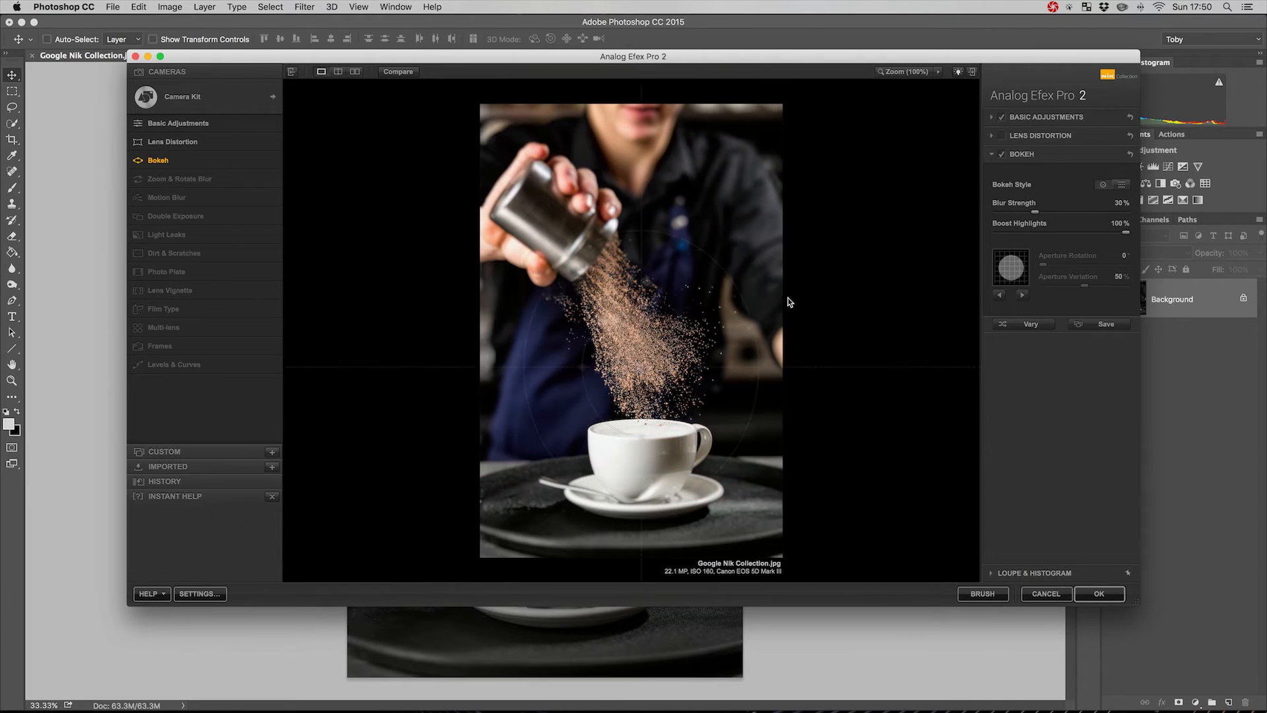
{"action": "left_click", "coordinate": [1023, 154]}
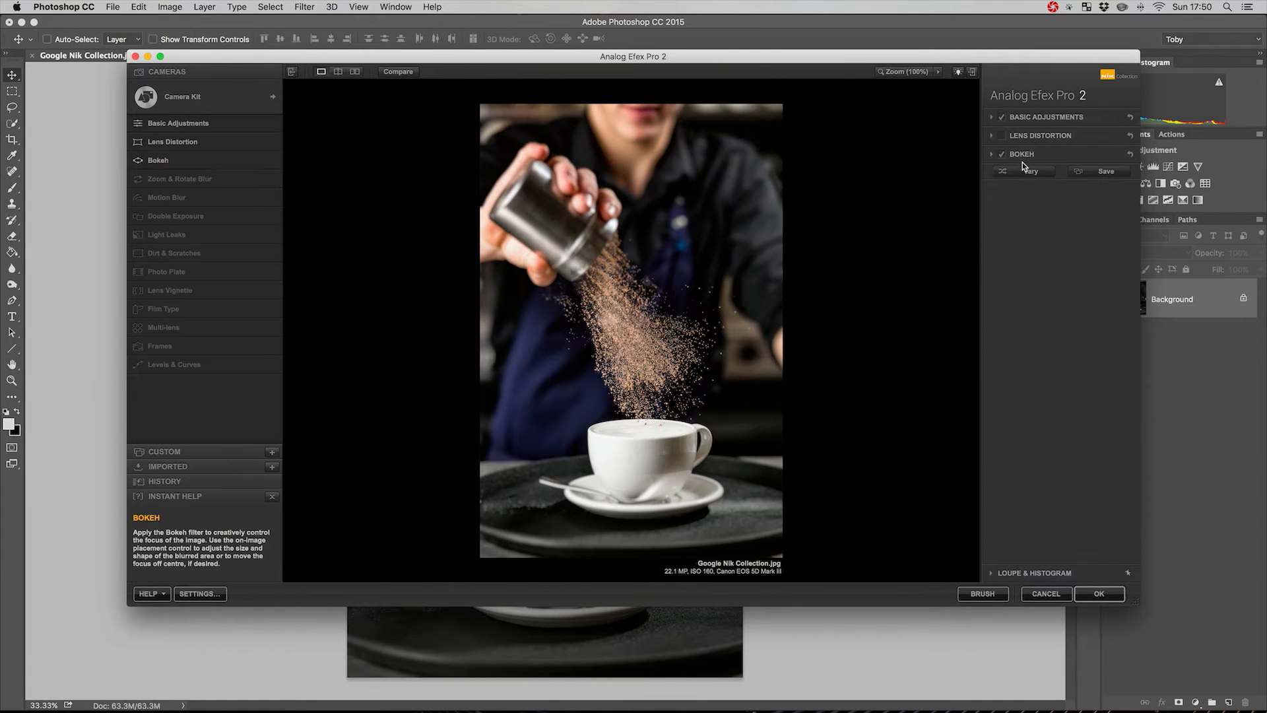
{"action": "left_click", "coordinate": [1023, 159]}
{"action": "left_click_drag", "start_coordinate": [641, 367], "coordinate": [631, 354]}
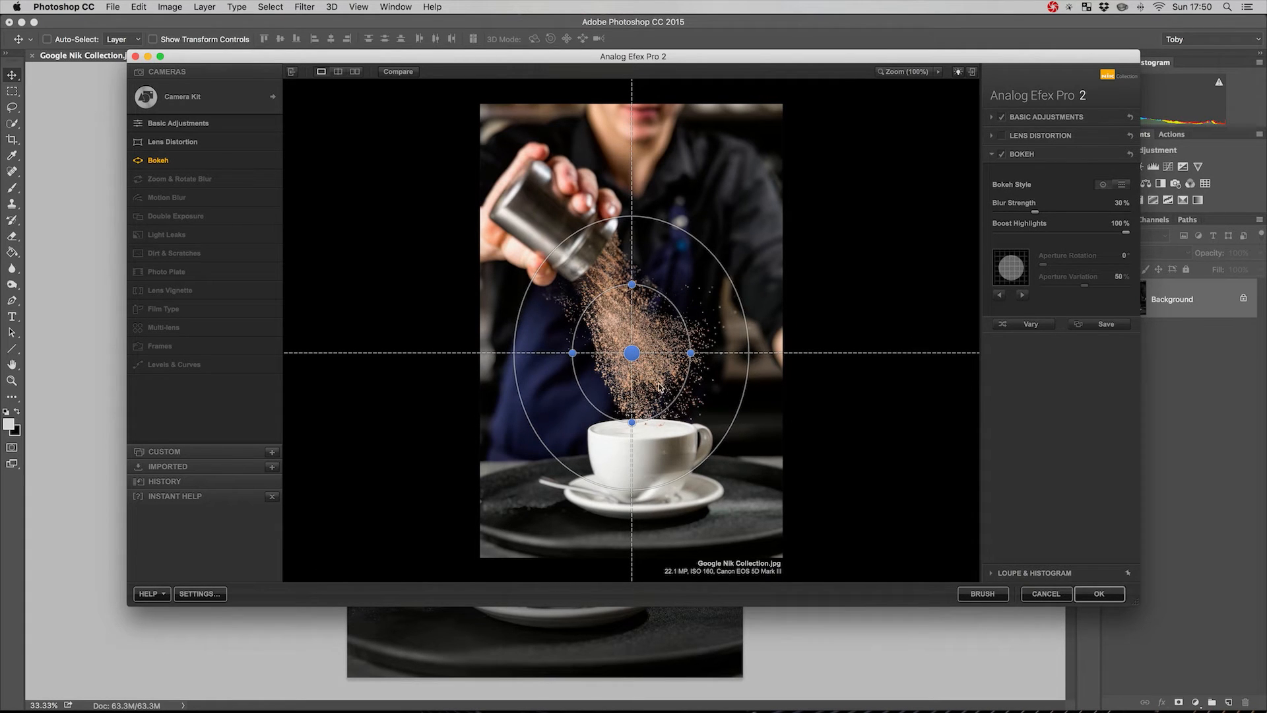
Step: Set the bokeh blur strength to 50% and heighten, tilt and recentre the protected ellipse over the powder and cup
{"action": "left_click", "coordinate": [1036, 213]}
{"action": "left_click_drag", "start_coordinate": [1035, 213], "coordinate": [1087, 218]}
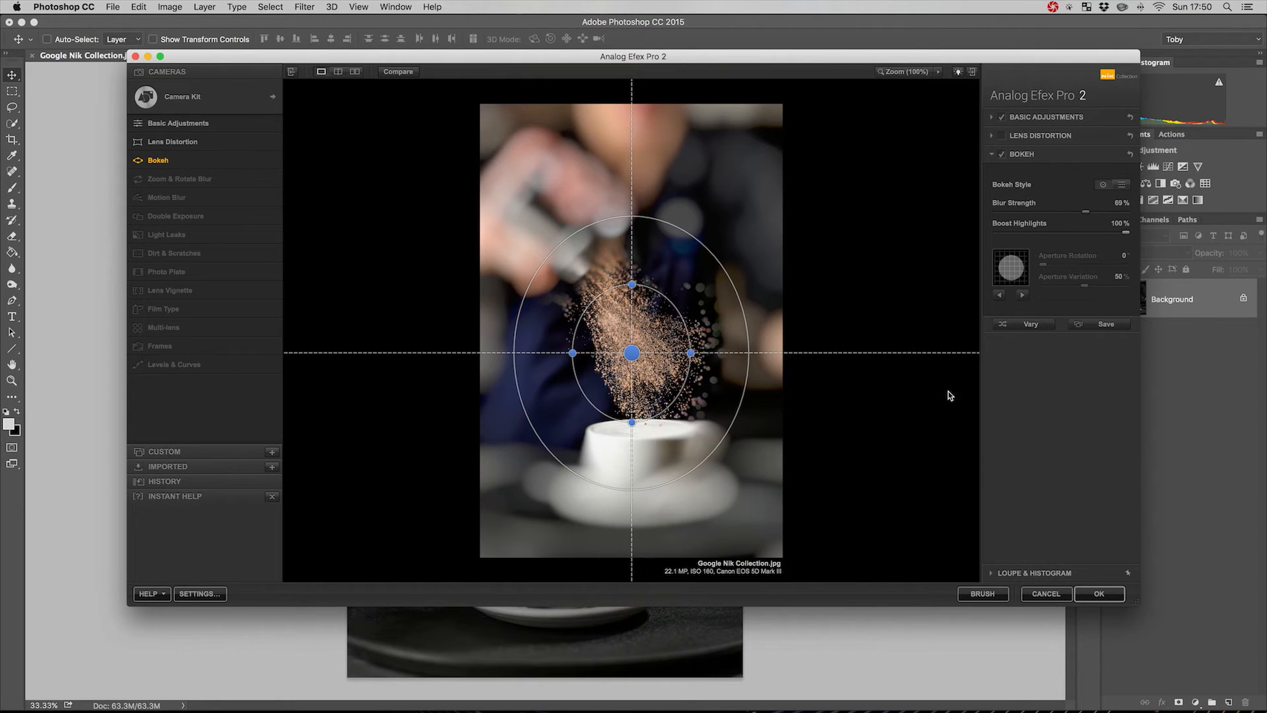
{"action": "left_click", "coordinate": [1064, 213]}
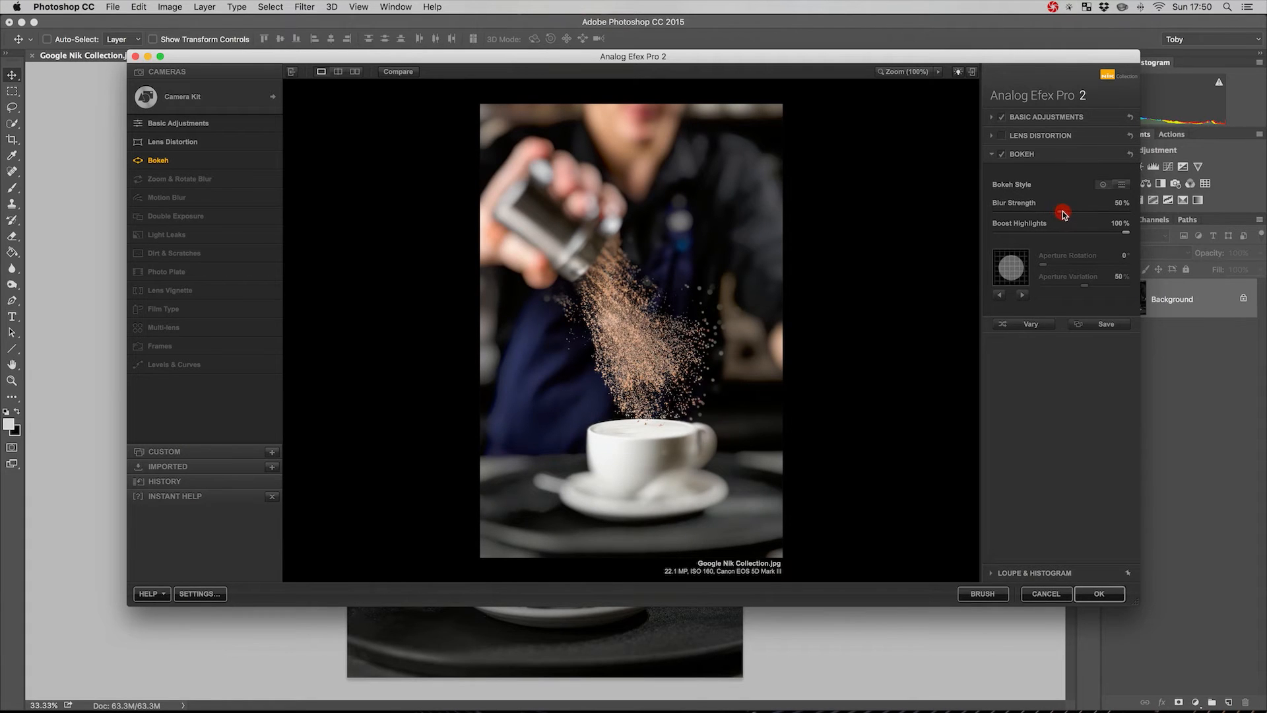
{"action": "mouse_move", "coordinate": [632, 425]}
{"action": "left_mouse_down"}
{"action": "mouse_move", "coordinate": [631, 468]}
{"action": "mouse_move", "coordinate": [631, 449]}
{"action": "left_mouse_up"}
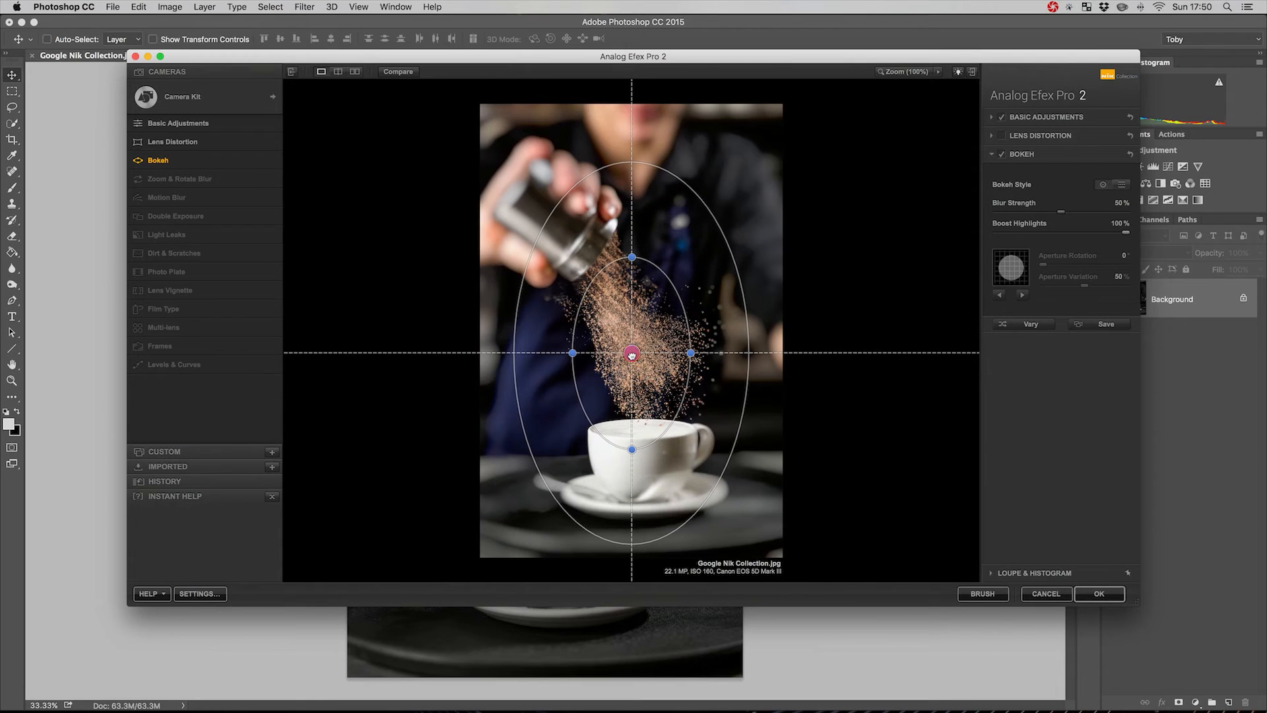
{"action": "left_click_drag", "start_coordinate": [631, 354], "coordinate": [629, 365]}
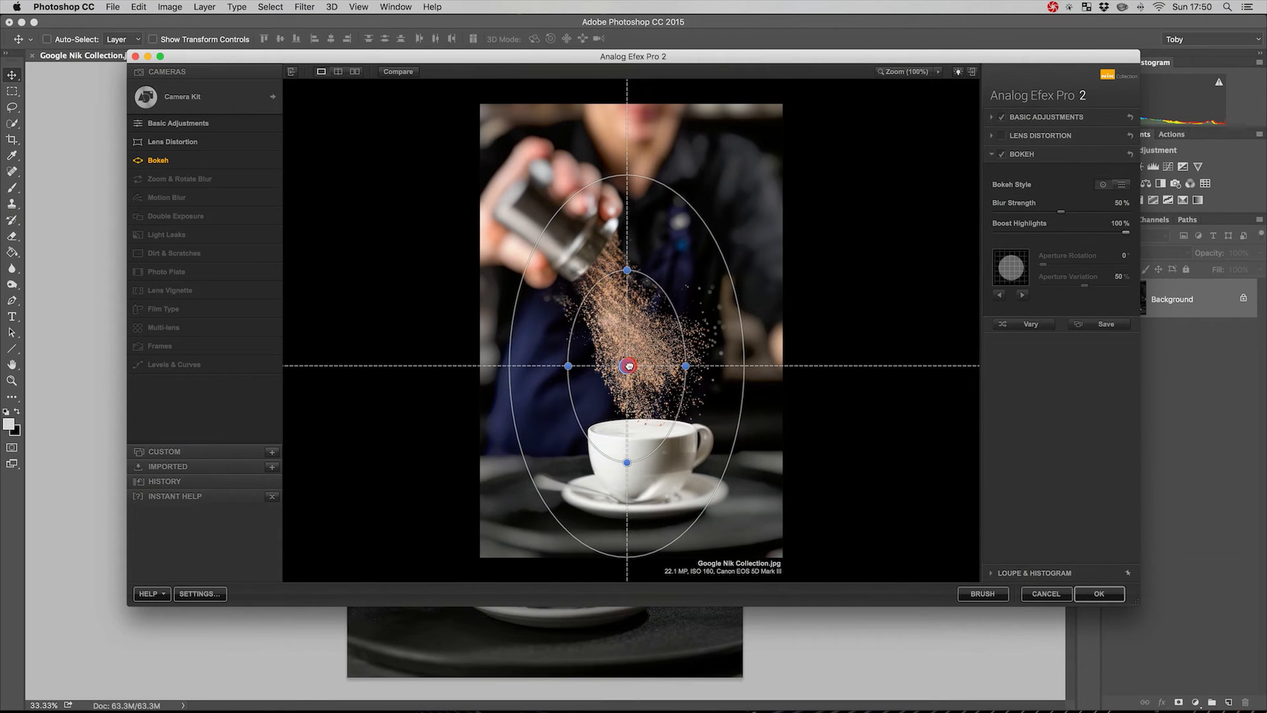
{"action": "mouse_move", "coordinate": [686, 366]}
{"action": "left_mouse_down"}
{"action": "mouse_move", "coordinate": [679, 354]}
{"action": "mouse_move", "coordinate": [690, 352]}
{"action": "left_mouse_up"}
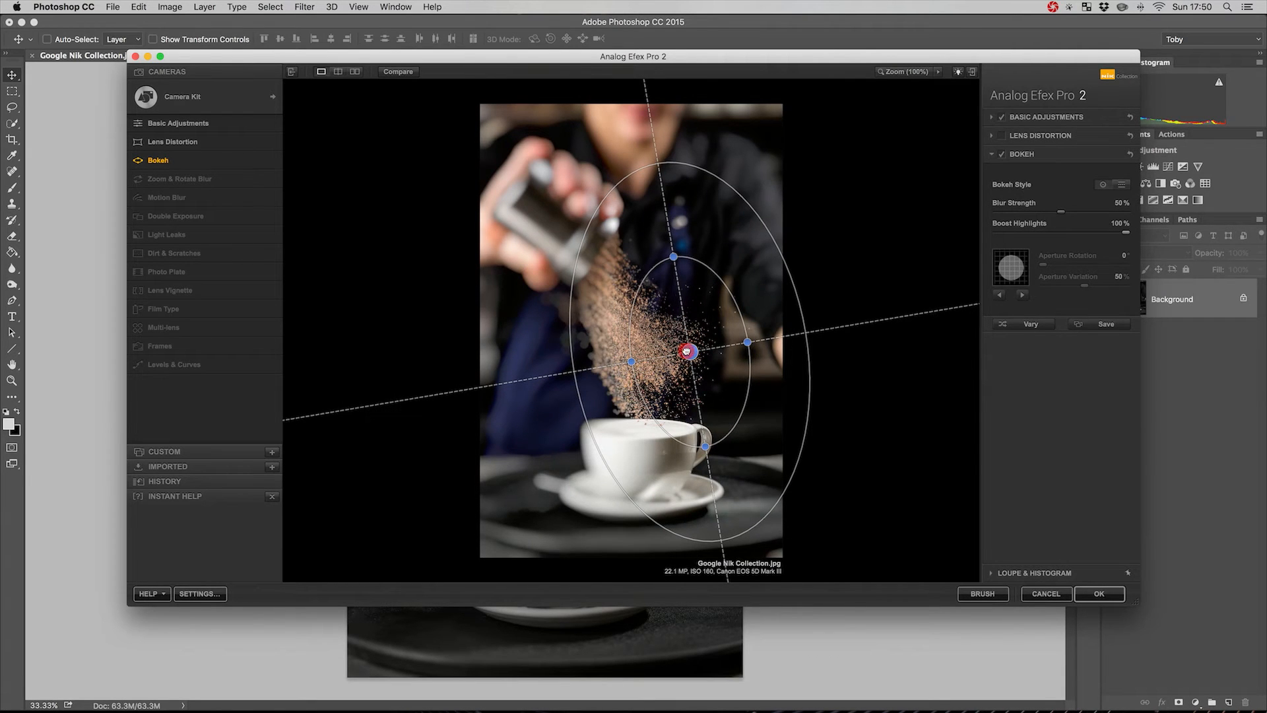
{"action": "mouse_move", "coordinate": [690, 352]}
{"action": "left_mouse_down"}
{"action": "mouse_move", "coordinate": [639, 361]}
{"action": "mouse_move", "coordinate": [693, 355]}
{"action": "mouse_move", "coordinate": [680, 357]}
{"action": "left_mouse_up"}
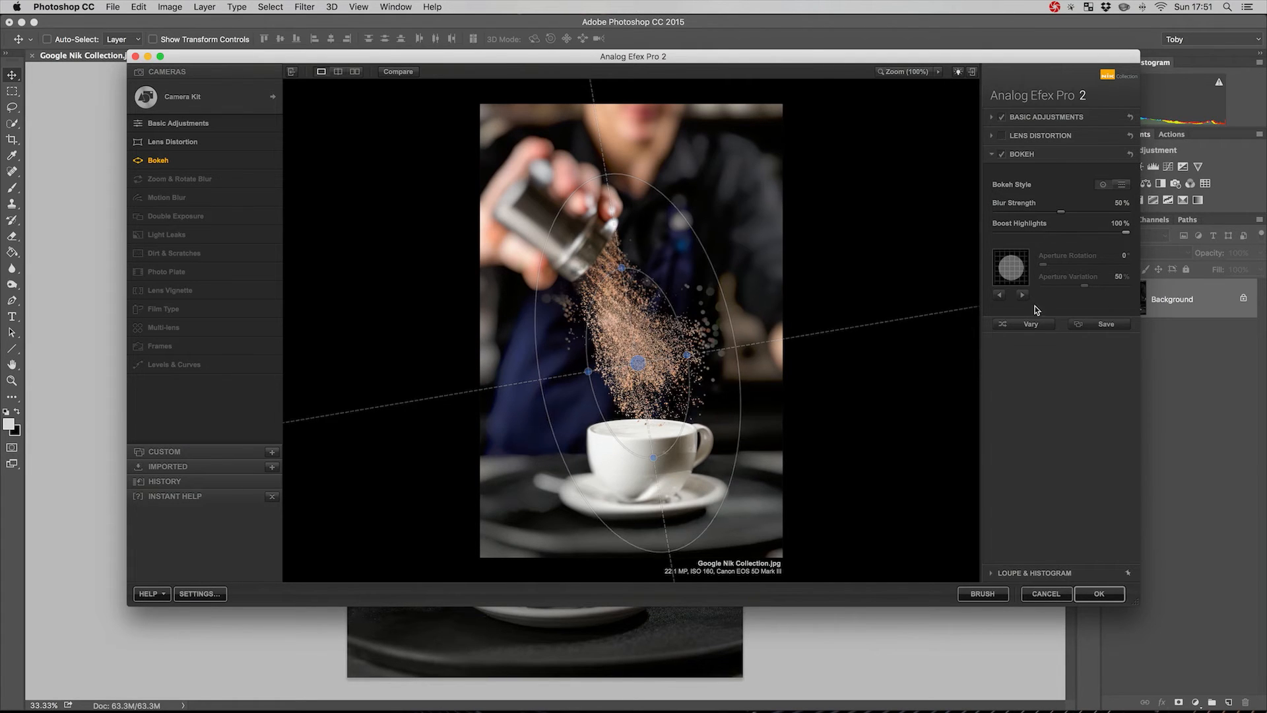
Step: Cycle through the bokeh aperture shapes and choose the five-pointed star
{"action": "left_click", "coordinate": [1001, 297]}
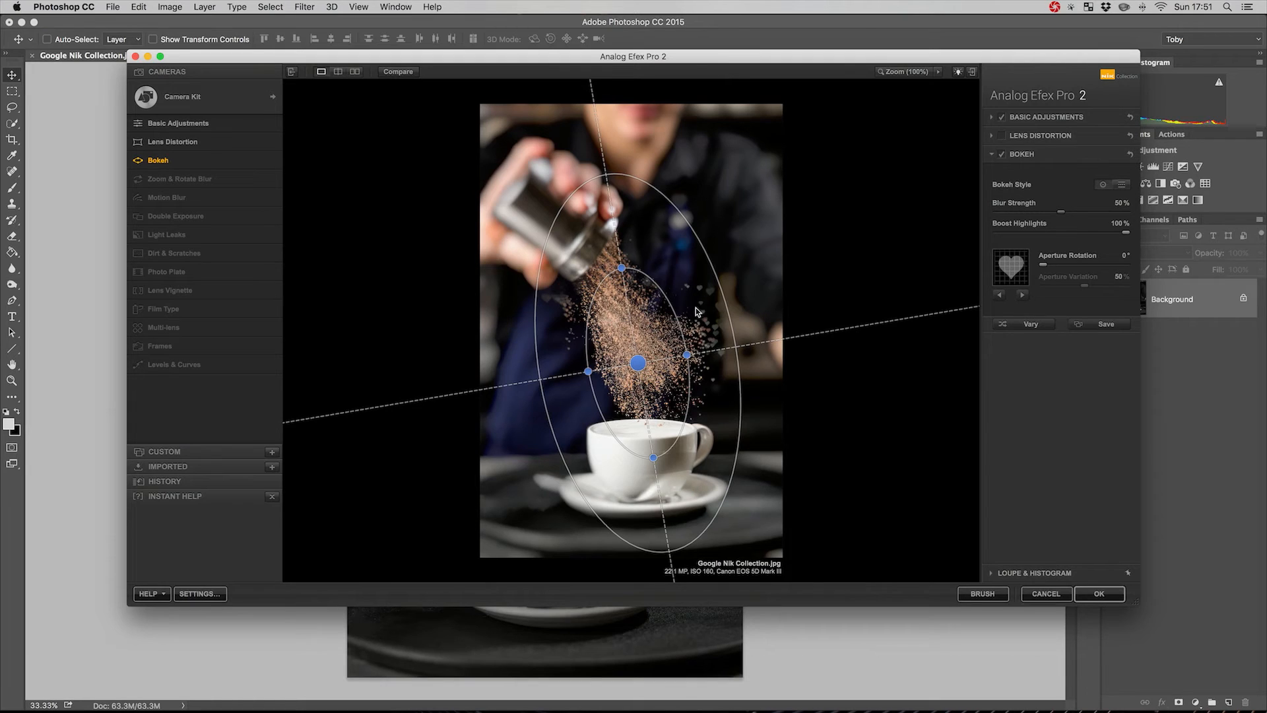
{"action": "left_click", "coordinate": [999, 293]}
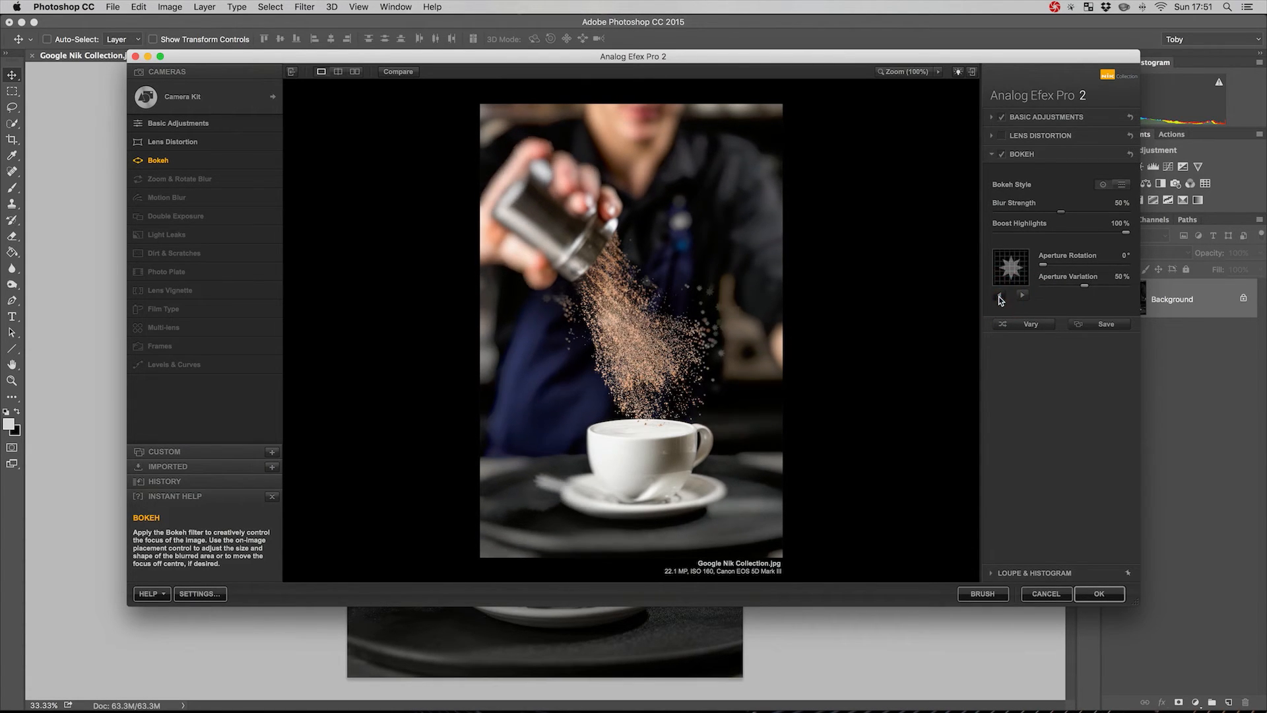
{"action": "left_click", "coordinate": [999, 295]}
{"action": "left_click", "coordinate": [1001, 295]}
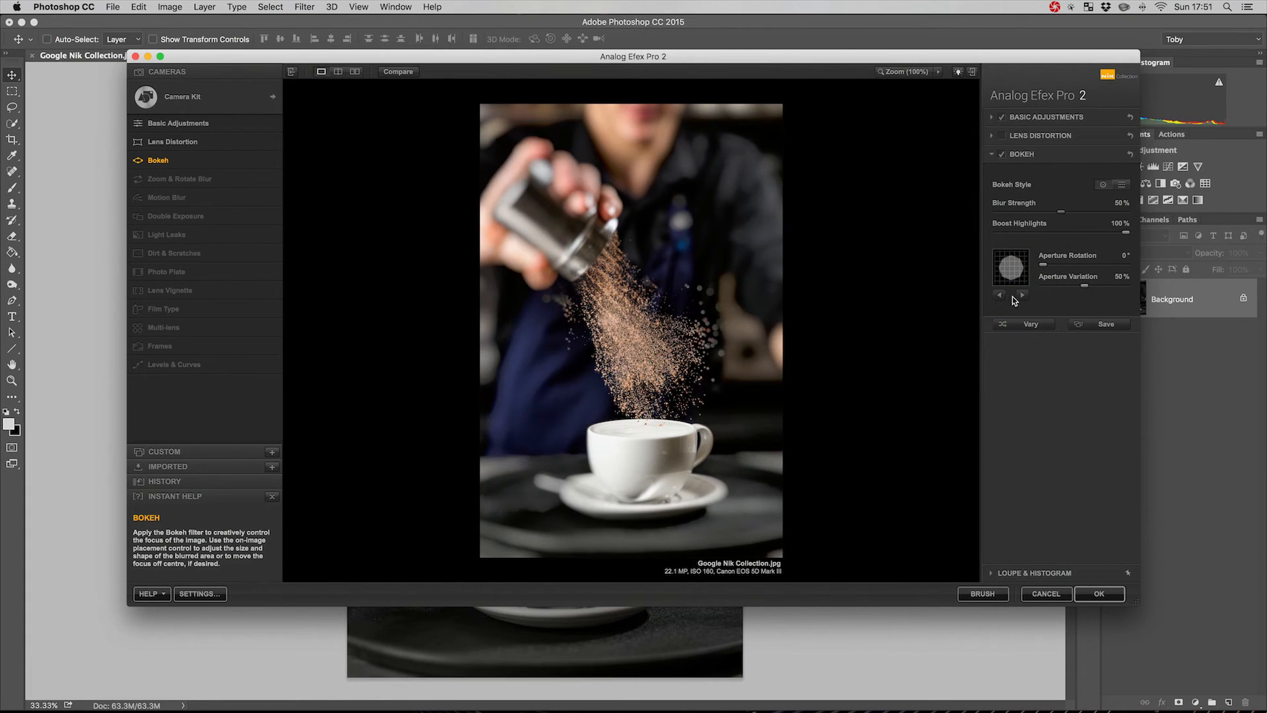
{"action": "left_click", "coordinate": [1023, 295]}
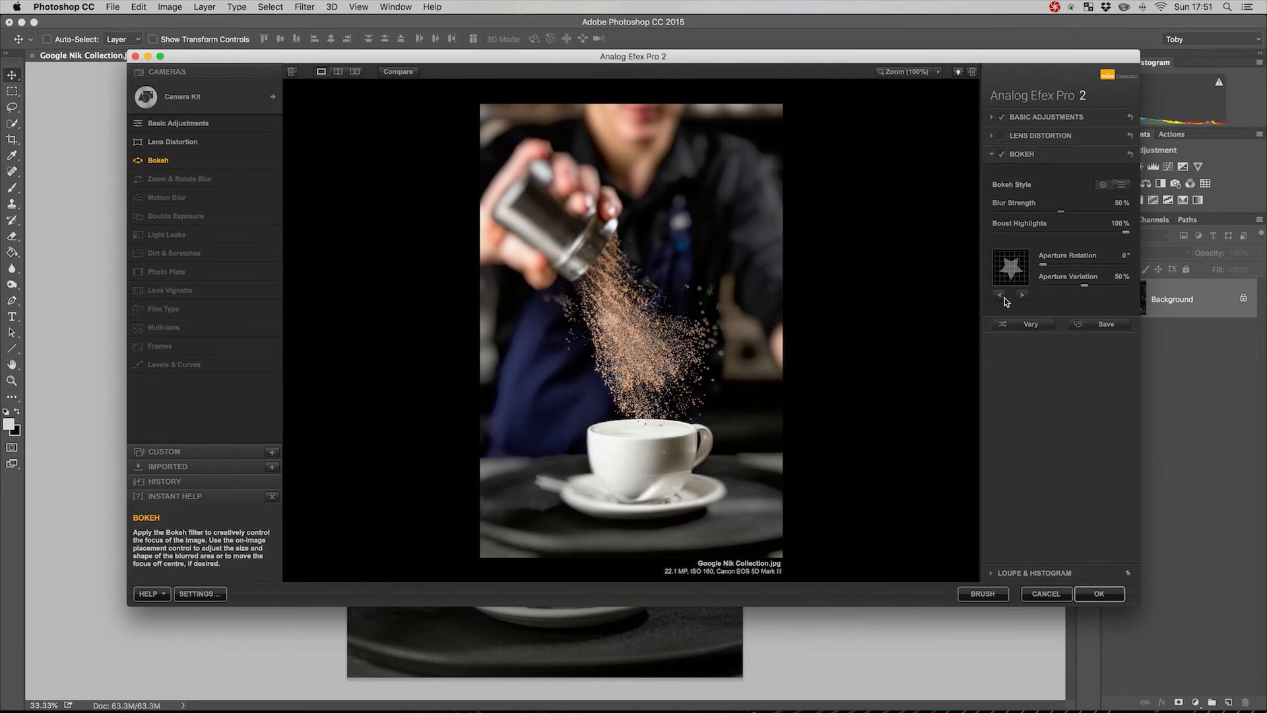
Step: Set the star bokeh's aperture rotation to 128°, aperture variation to 41% and blur strength to 54%
{"action": "mouse_move", "coordinate": [874, 314]}
{"action": "mouse_move", "coordinate": [1086, 286]}
{"action": "left_mouse_down"}
{"action": "mouse_move", "coordinate": [1043, 286]}
{"action": "mouse_move", "coordinate": [1099, 287]}
{"action": "mouse_move", "coordinate": [1047, 266]}
{"action": "mouse_move", "coordinate": [1071, 278]}
{"action": "left_mouse_up"}
{"action": "left_click_drag", "start_coordinate": [1064, 207], "coordinate": [1063, 212]}
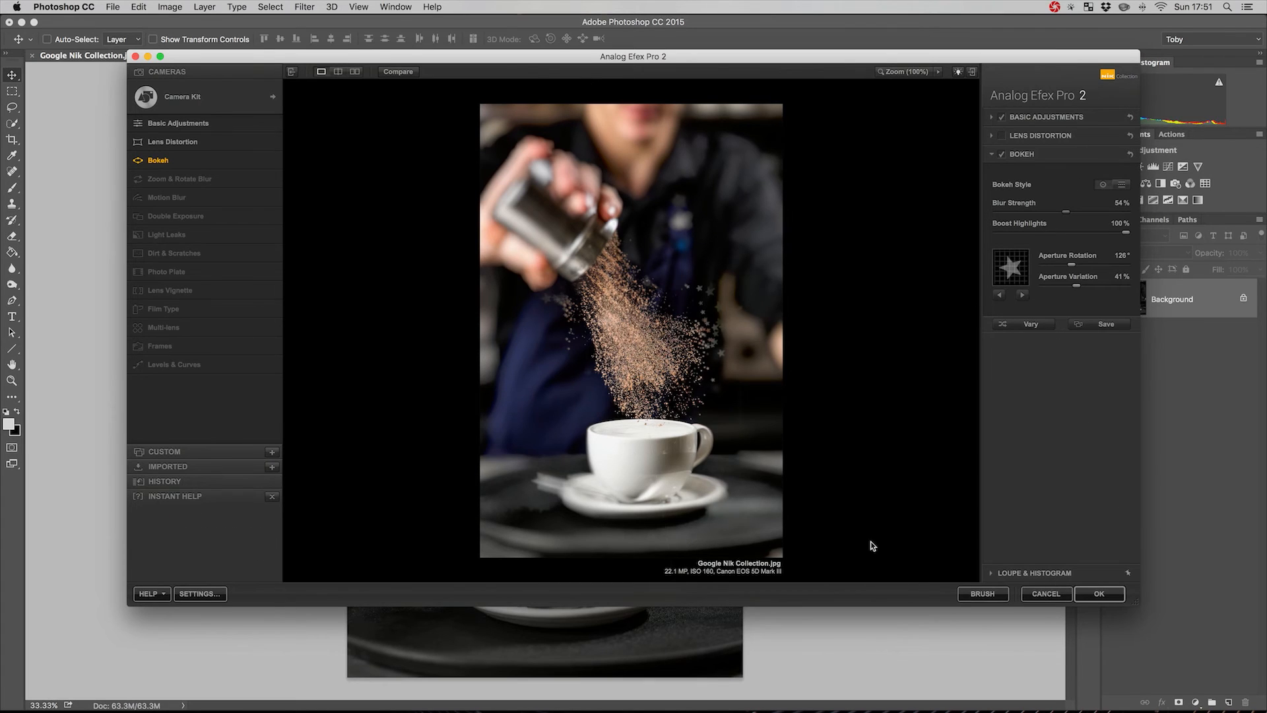
Step: Apply the filter to the photo and compare the Analog Efex Pro 2 layer with the original
{"action": "left_click", "coordinate": [1100, 597]}
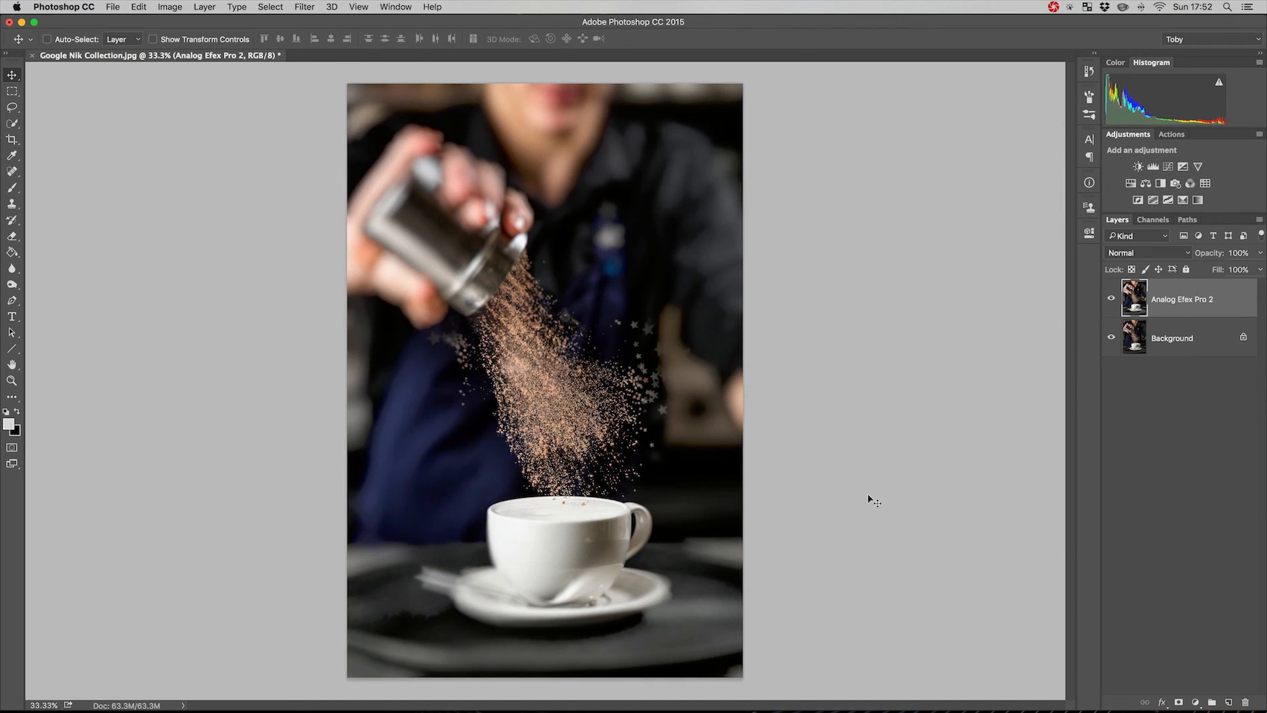
{"action": "left_click", "coordinate": [1112, 298]}
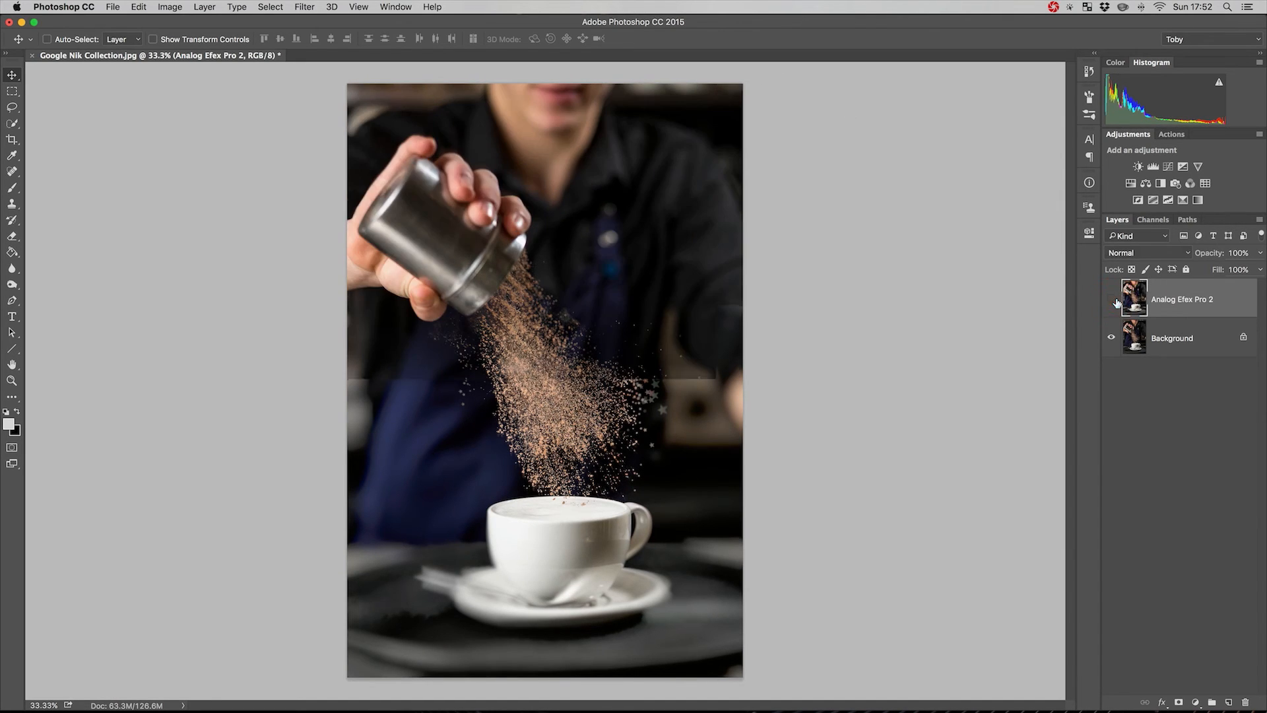
{"action": "left_click", "coordinate": [1113, 299]}
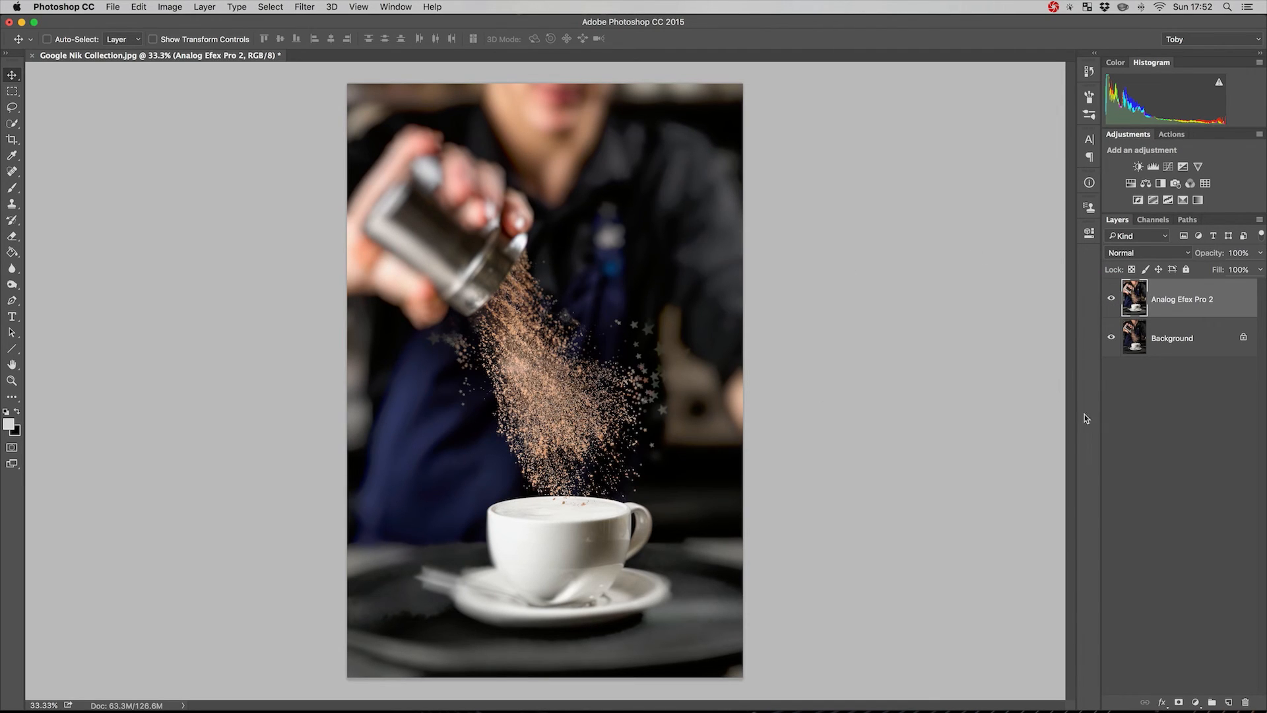
Step: Add a layer mask to the Analog Efex Pro 2 layer and paint black over the tray and saucer with a soft 1200 px brush
{"action": "left_click", "coordinate": [1179, 704]}
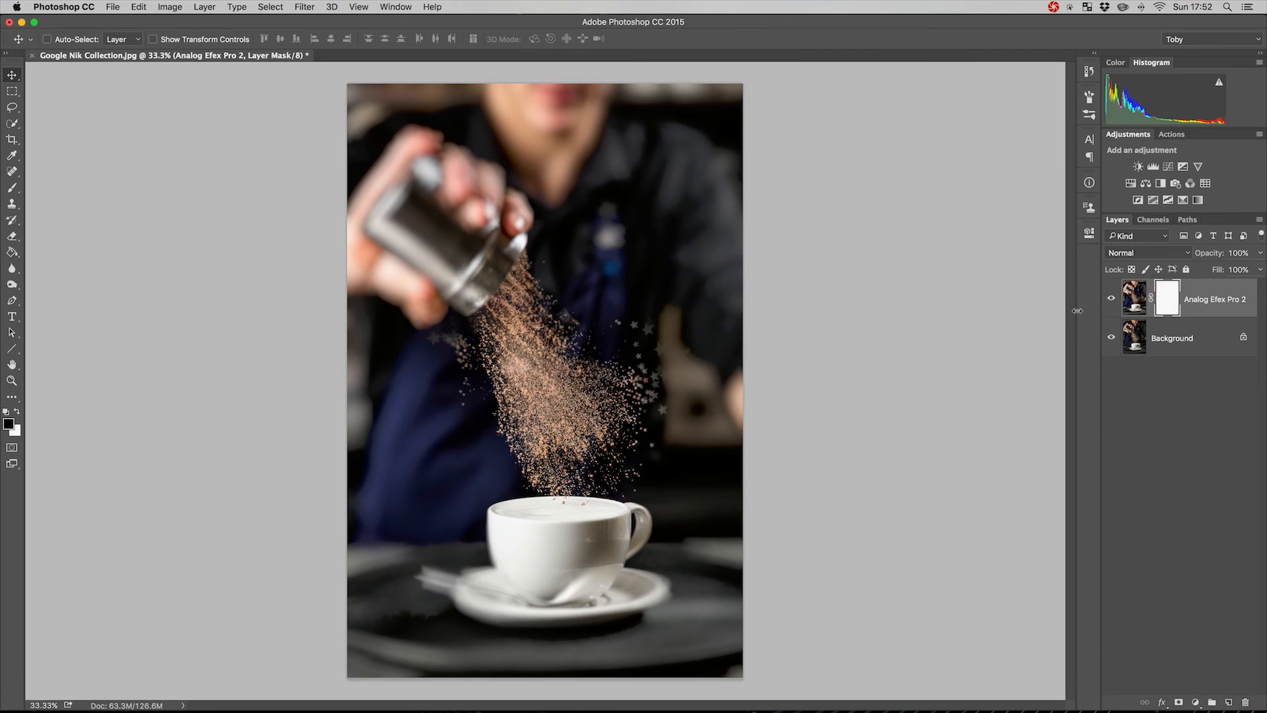
{"action": "key", "text": "b"}
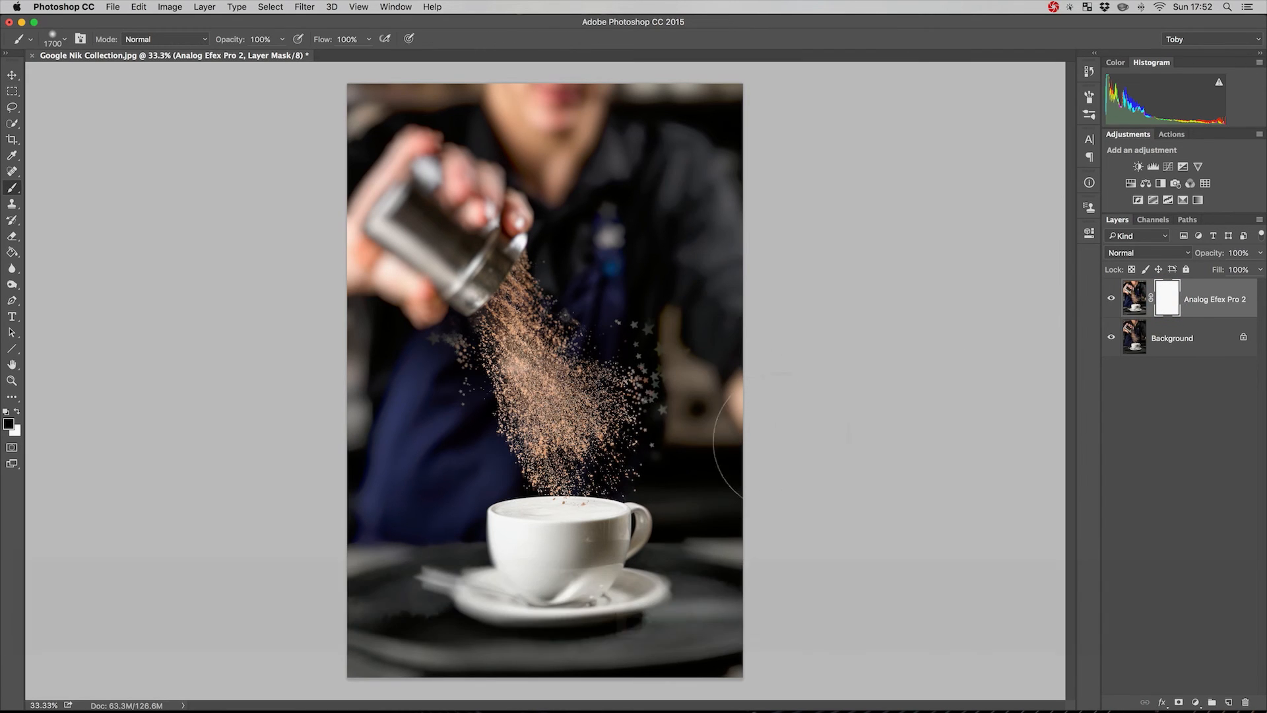
{"action": "right_click", "coordinate": [674, 457]}
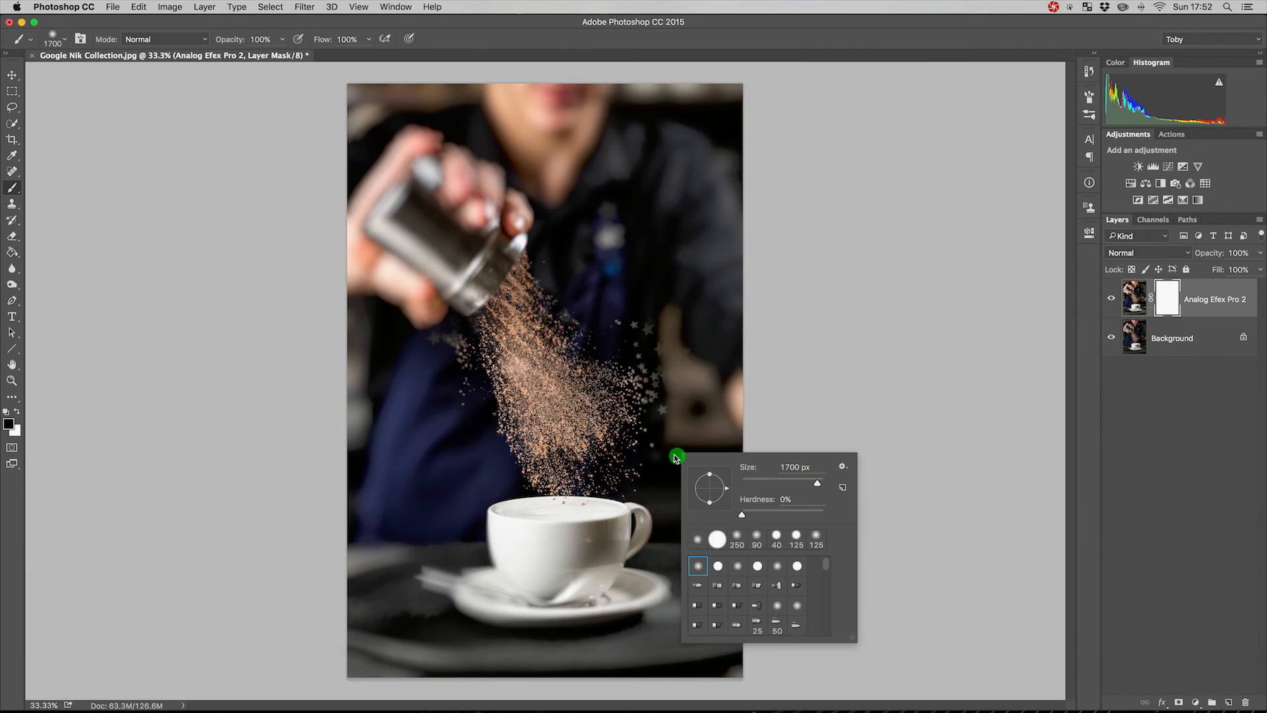
{"action": "left_click", "coordinate": [836, 402]}
{"action": "mouse_move", "coordinate": [367, 575]}
{"action": "left_mouse_down"}
{"action": "mouse_move", "coordinate": [489, 663]}
{"action": "mouse_move", "coordinate": [442, 589]}
{"action": "mouse_move", "coordinate": [465, 608]}
{"action": "mouse_move", "coordinate": [466, 574]}
{"action": "mouse_move", "coordinate": [540, 622]}
{"action": "mouse_move", "coordinate": [522, 633]}
{"action": "mouse_move", "coordinate": [354, 608]}
{"action": "mouse_move", "coordinate": [487, 655]}
{"action": "mouse_move", "coordinate": [744, 631]}
{"action": "mouse_move", "coordinate": [713, 597]}
{"action": "mouse_move", "coordinate": [823, 554]}
{"action": "left_mouse_up"}
{"action": "key", "text": "["}
{"action": "key", "text": "["}
{"action": "key", "text": "["}
{"action": "key", "text": "["}
{"action": "key", "text": "["}
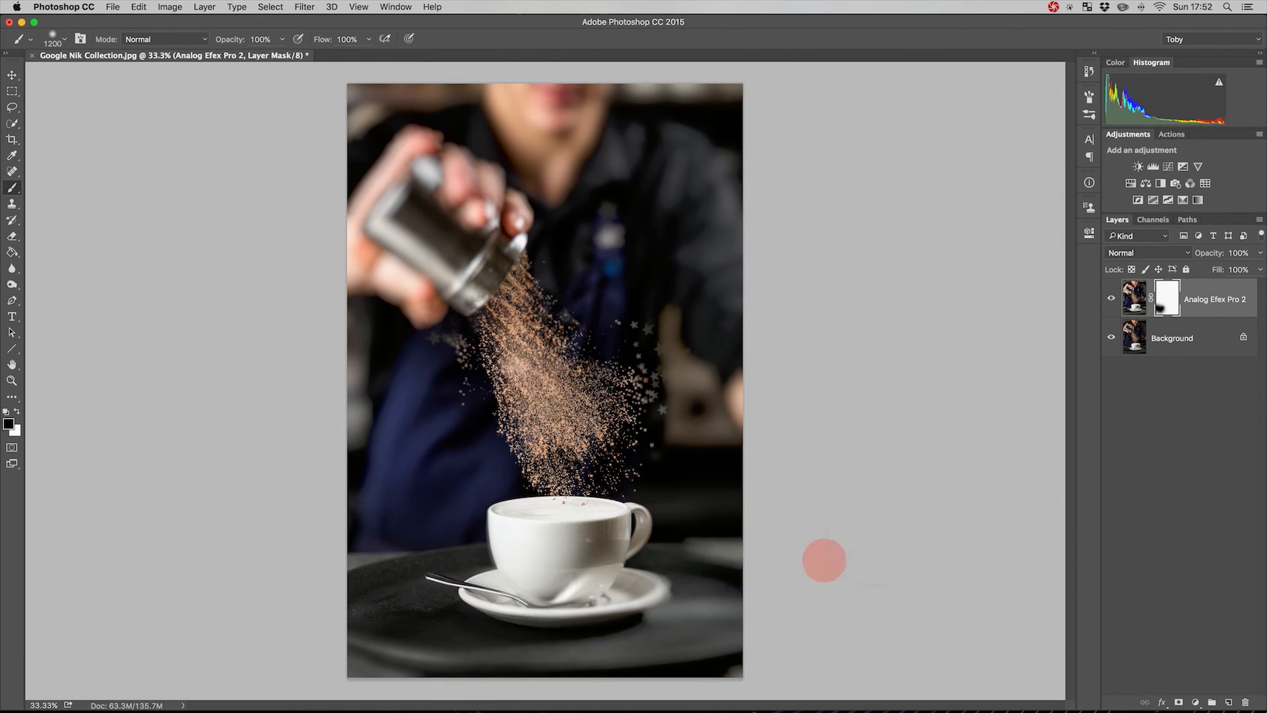
Step: Disable and re-enable the Analog Efex Pro 2 layer's mask to compare the blurred and restored tray
{"action": "left_click", "coordinate": [1163, 301], "text": "shift"}
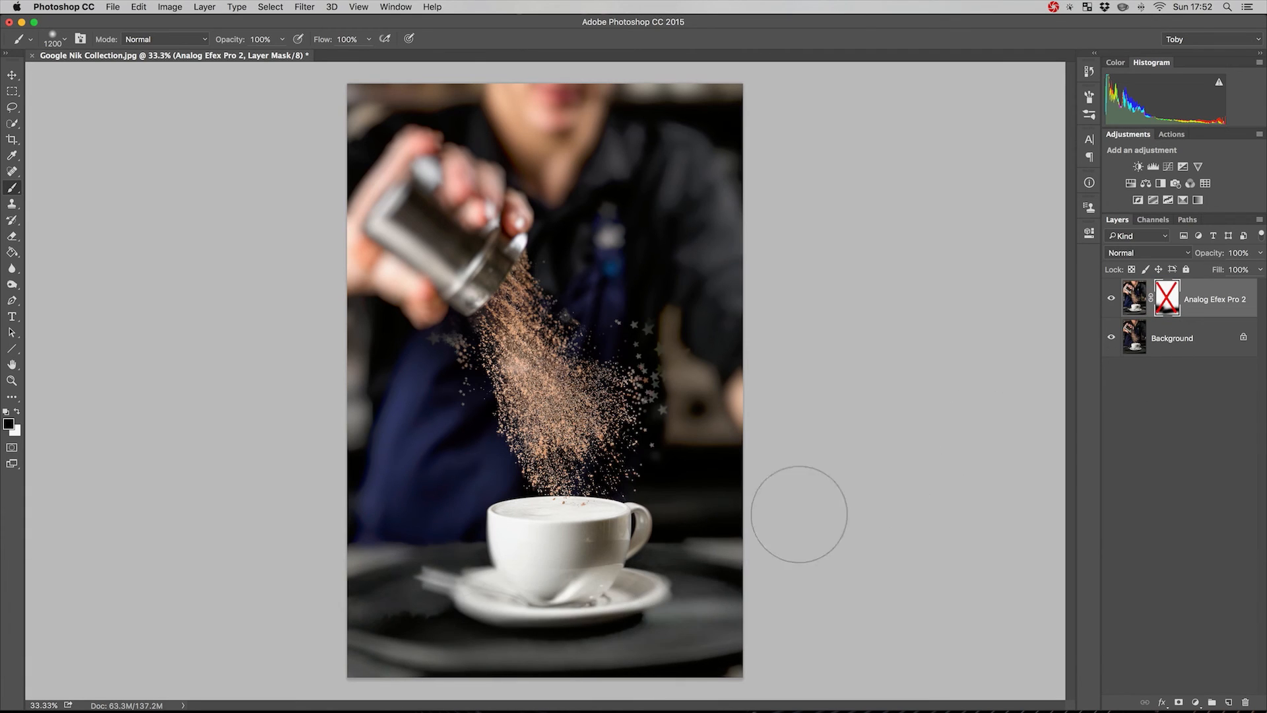
{"action": "key", "text": "v"}
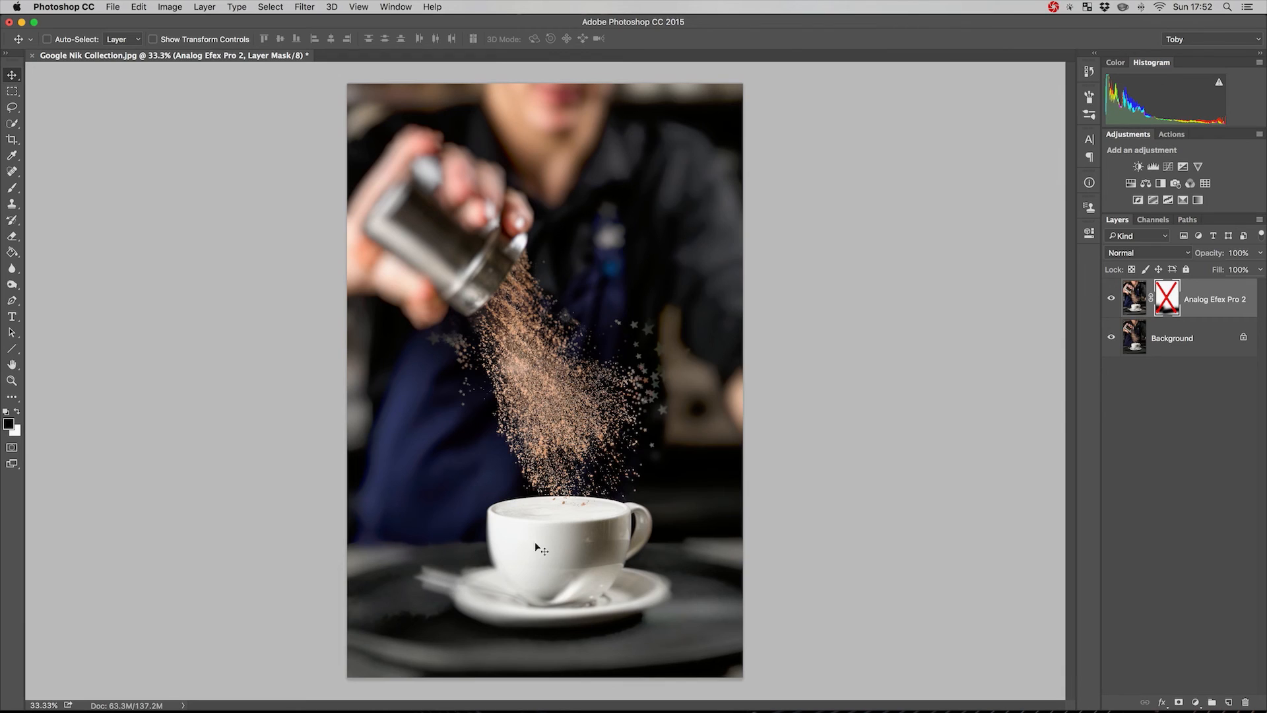
{"action": "left_click", "coordinate": [1180, 309], "text": "shift"}
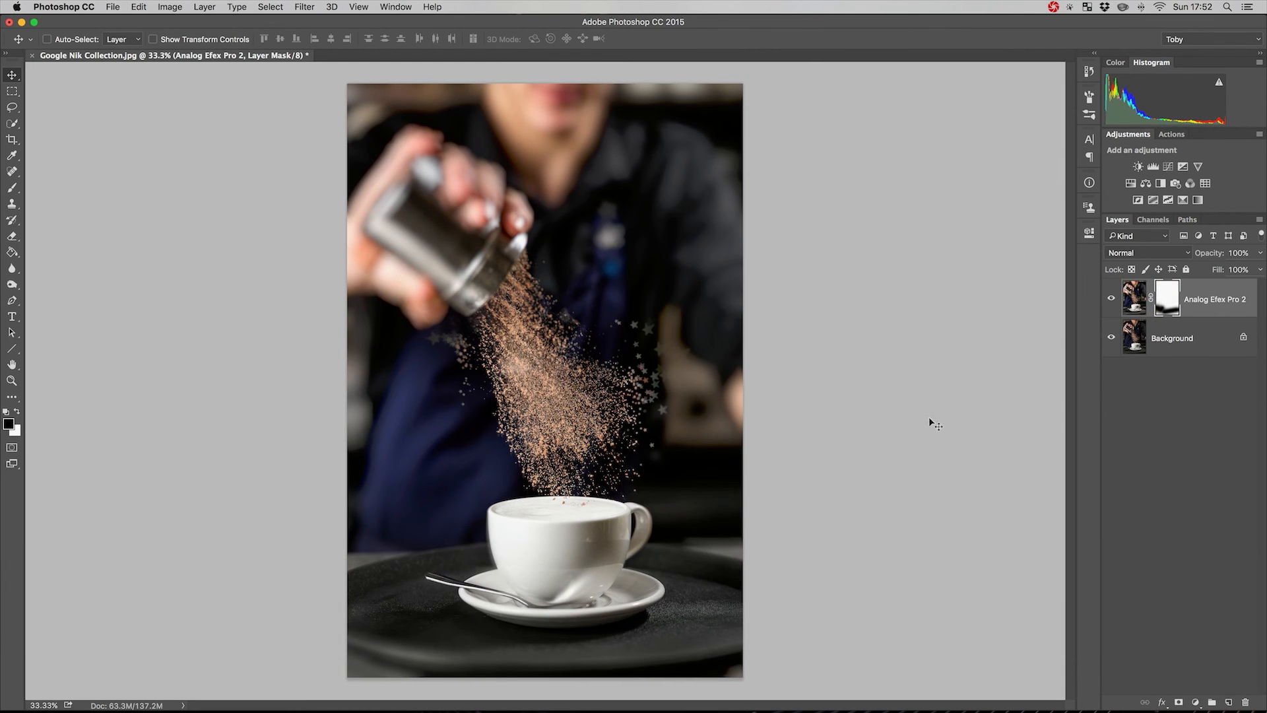
Step: Brush black on the mask over the barista's upper body, hand and shaker, and compare the layer with the original
{"action": "key", "text": "b"}
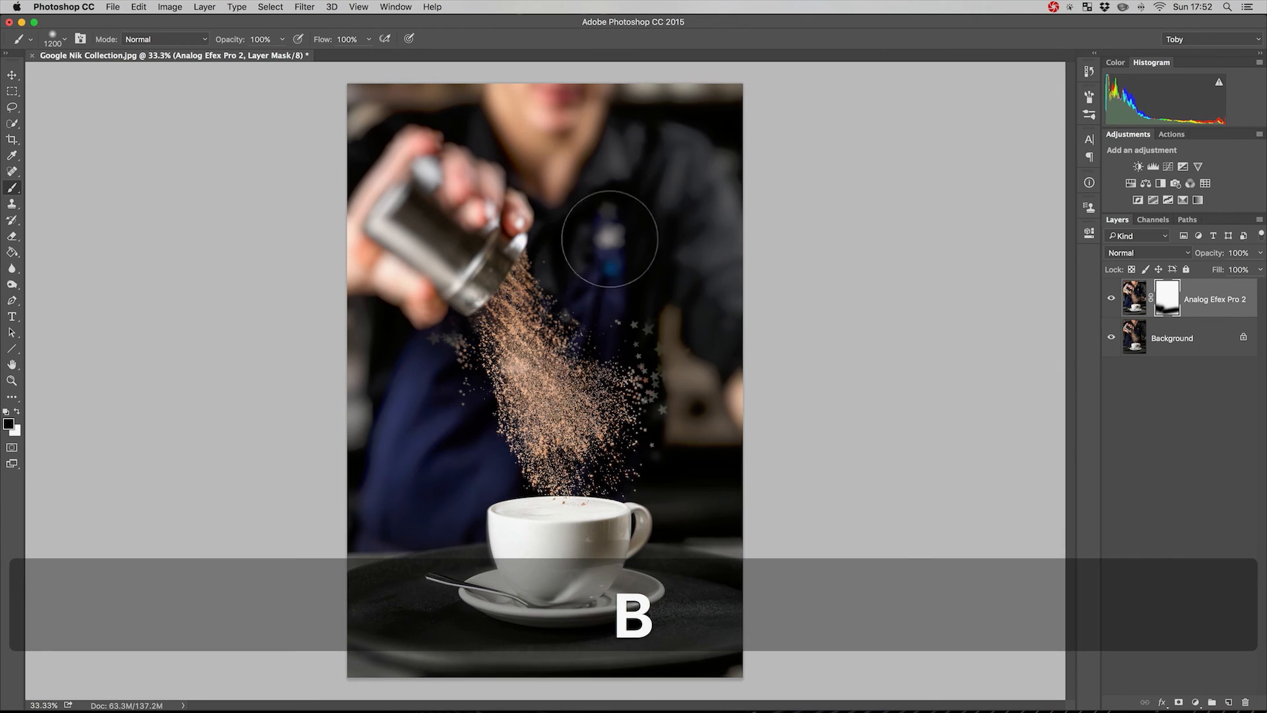
{"action": "left_click_drag", "start_coordinate": [610, 237], "coordinate": [586, 208]}
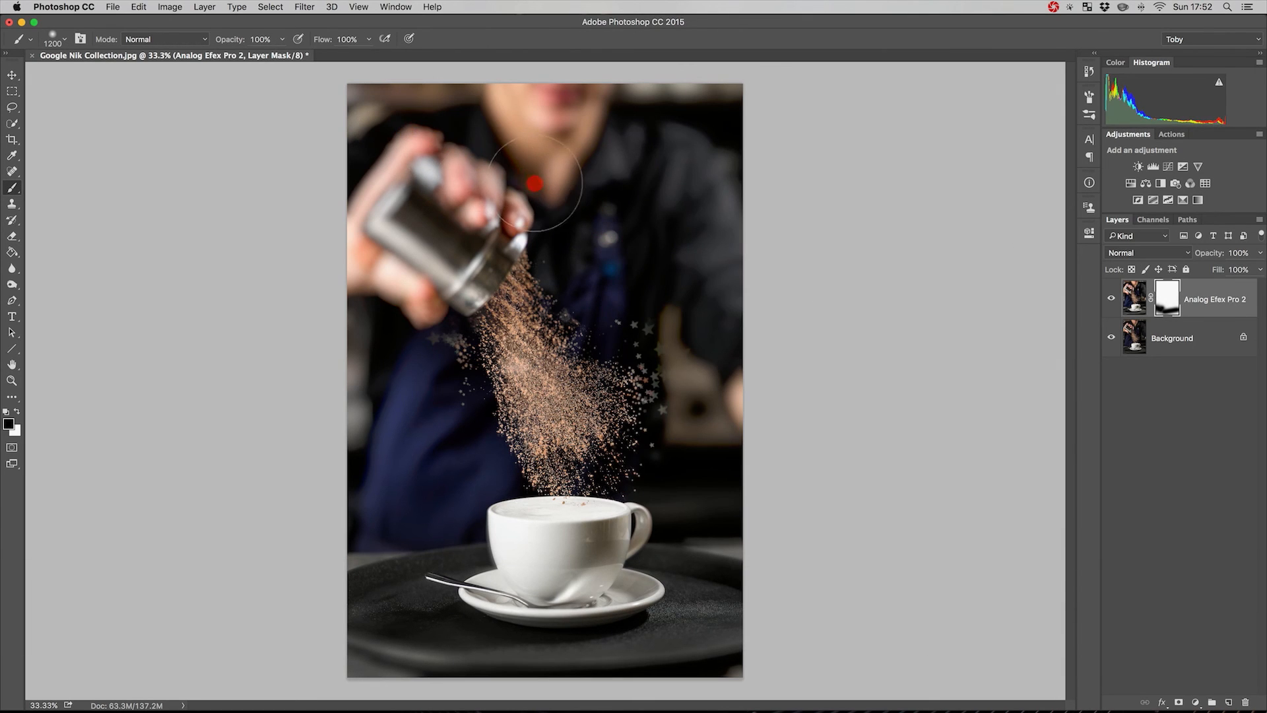
{"action": "left_click", "coordinate": [492, 197]}
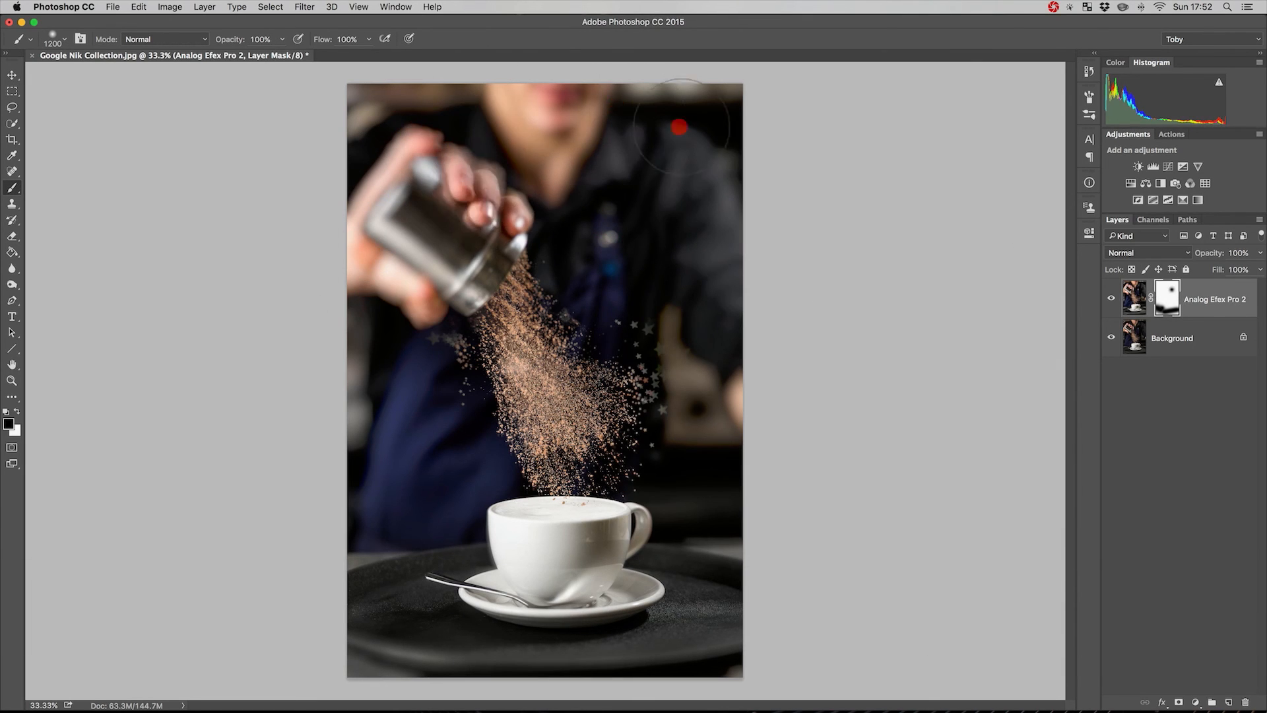
{"action": "mouse_move", "coordinate": [745, 290]}
{"action": "left_mouse_down"}
{"action": "mouse_move", "coordinate": [707, 317]}
{"action": "mouse_move", "coordinate": [764, 249]}
{"action": "mouse_move", "coordinate": [668, 187]}
{"action": "mouse_move", "coordinate": [687, 91]}
{"action": "mouse_move", "coordinate": [652, 177]}
{"action": "mouse_move", "coordinate": [566, 130]}
{"action": "mouse_move", "coordinate": [605, 216]}
{"action": "mouse_move", "coordinate": [572, 177]}
{"action": "mouse_move", "coordinate": [410, 198]}
{"action": "mouse_move", "coordinate": [462, 168]}
{"action": "mouse_move", "coordinate": [419, 109]}
{"action": "mouse_move", "coordinate": [333, 284]}
{"action": "mouse_move", "coordinate": [340, 330]}
{"action": "mouse_move", "coordinate": [337, 308]}
{"action": "mouse_move", "coordinate": [385, 287]}
{"action": "mouse_move", "coordinate": [408, 157]}
{"action": "mouse_move", "coordinate": [787, 131]}
{"action": "mouse_move", "coordinate": [861, 249]}
{"action": "left_mouse_up"}
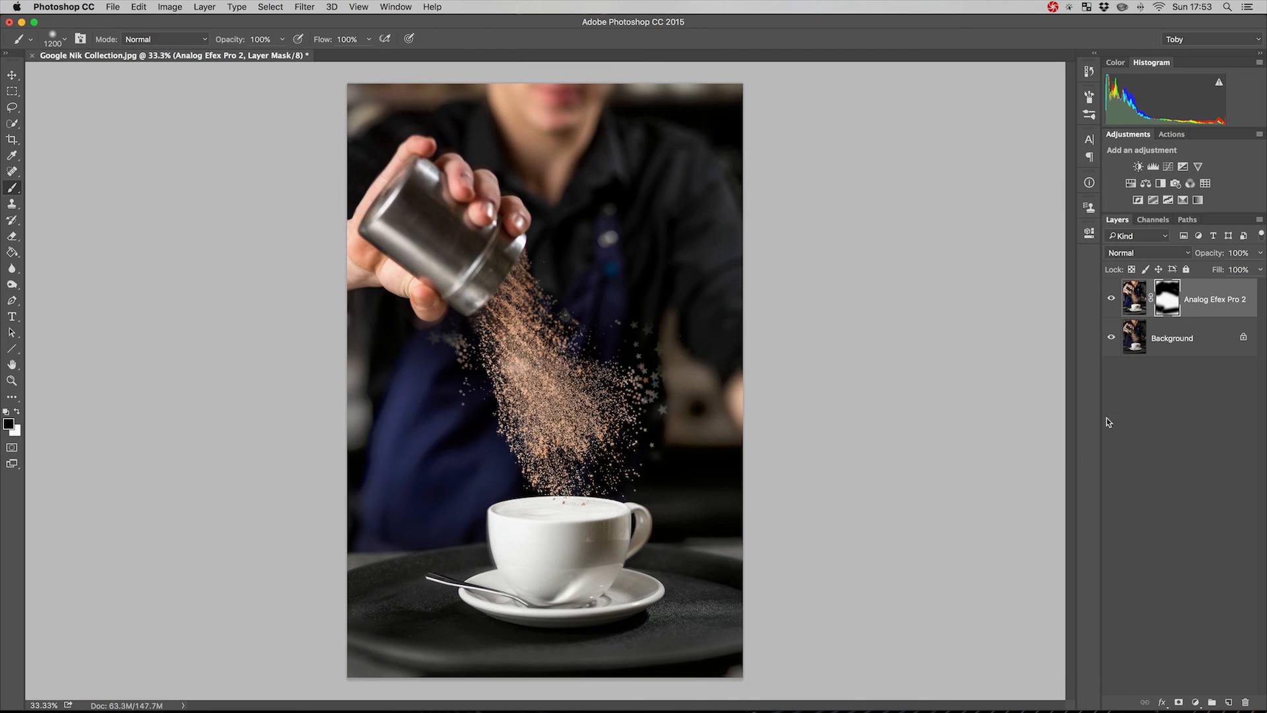
{"action": "left_click", "coordinate": [1109, 298]}
{"action": "left_click", "coordinate": [1112, 298]}
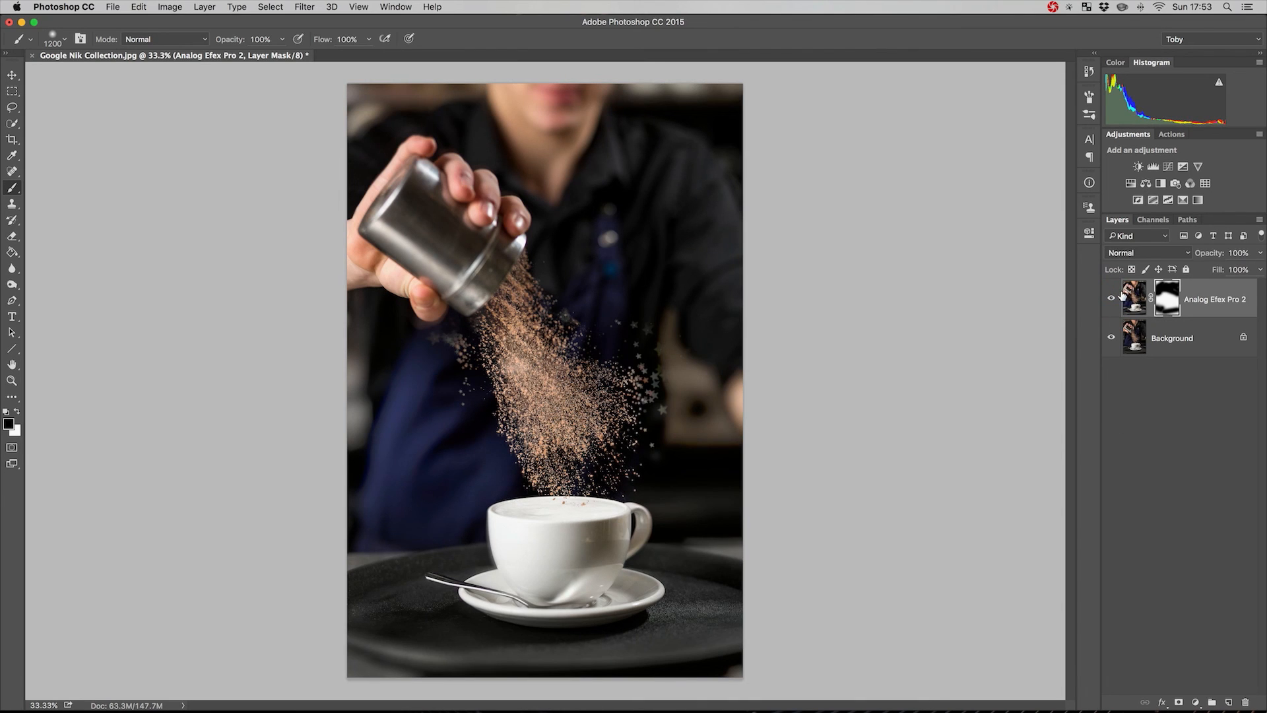